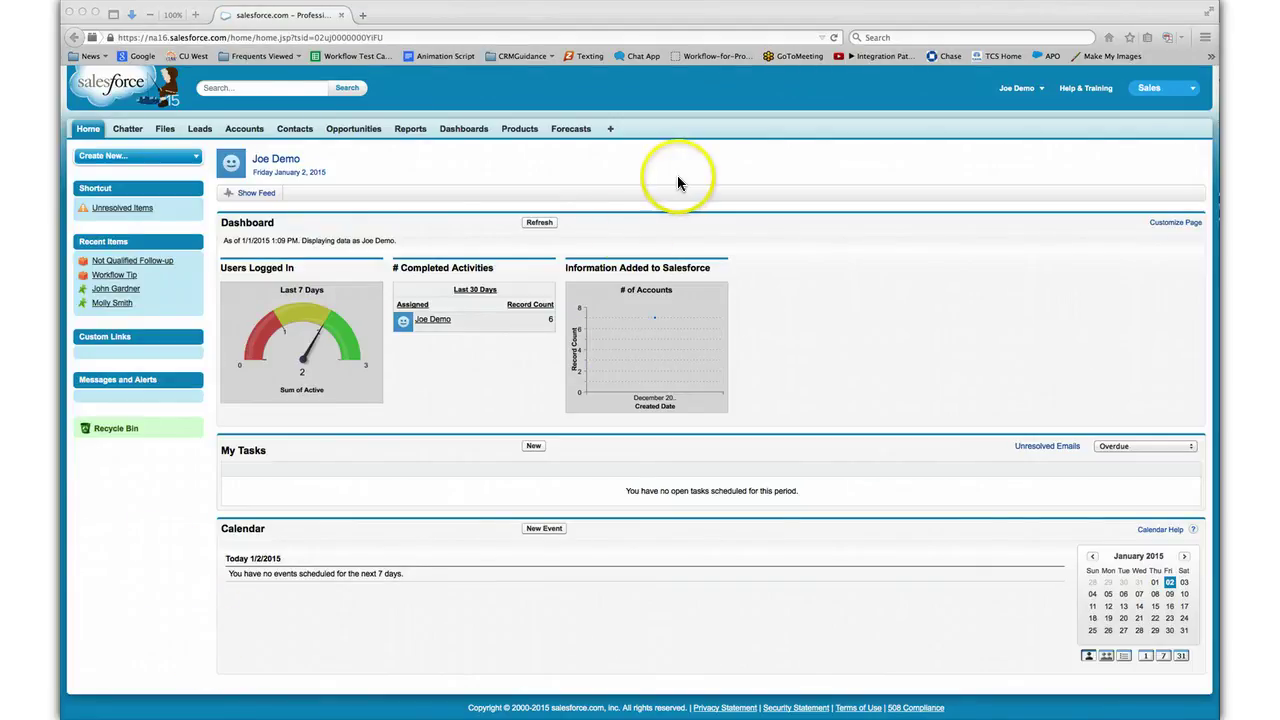
Step: Switch from the Sales app to the Workflow app's Workflows home
left_click(1186, 91)
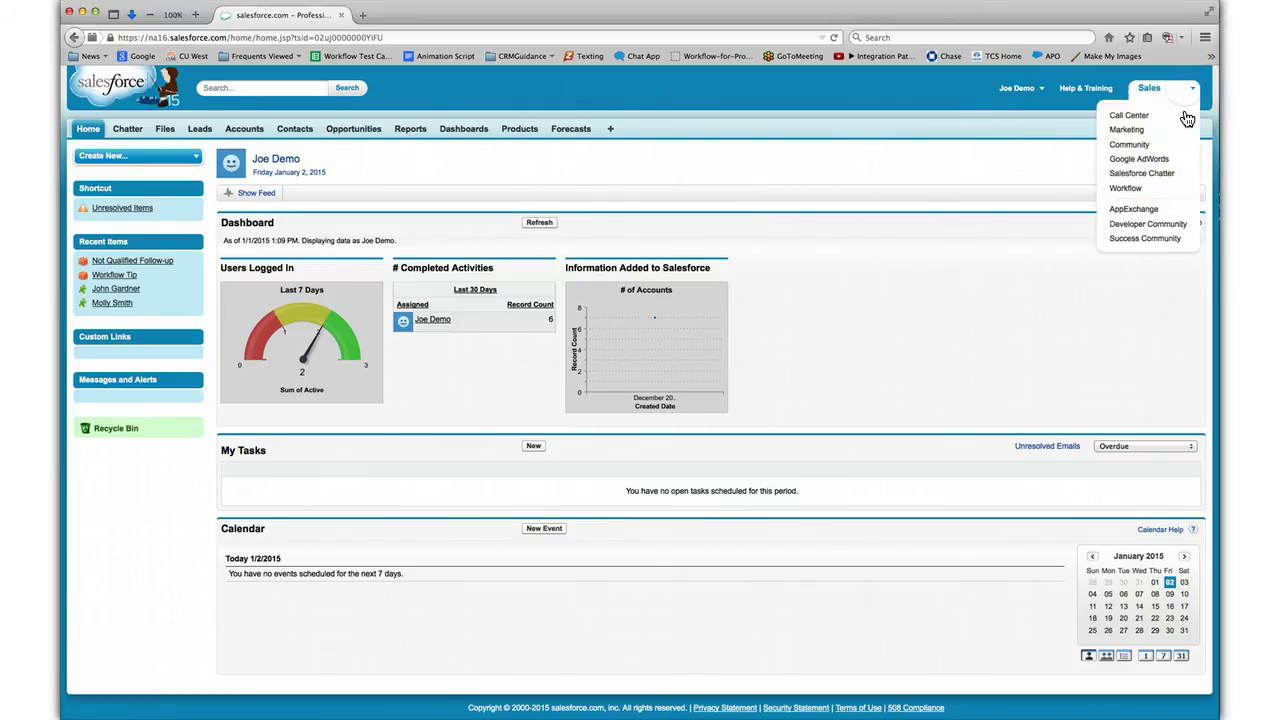
left_click(1128, 188)
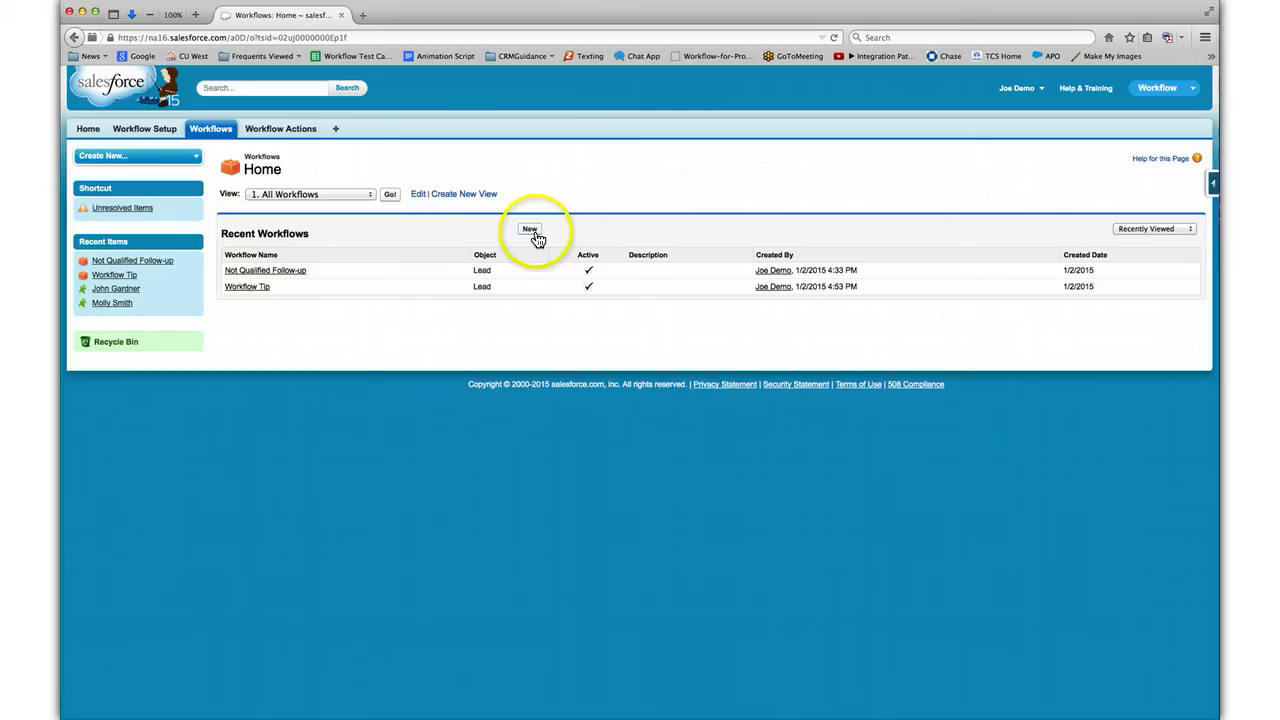
Step: Start a new workflow rule from Create New and set its object to Lead
left_click(196, 158)
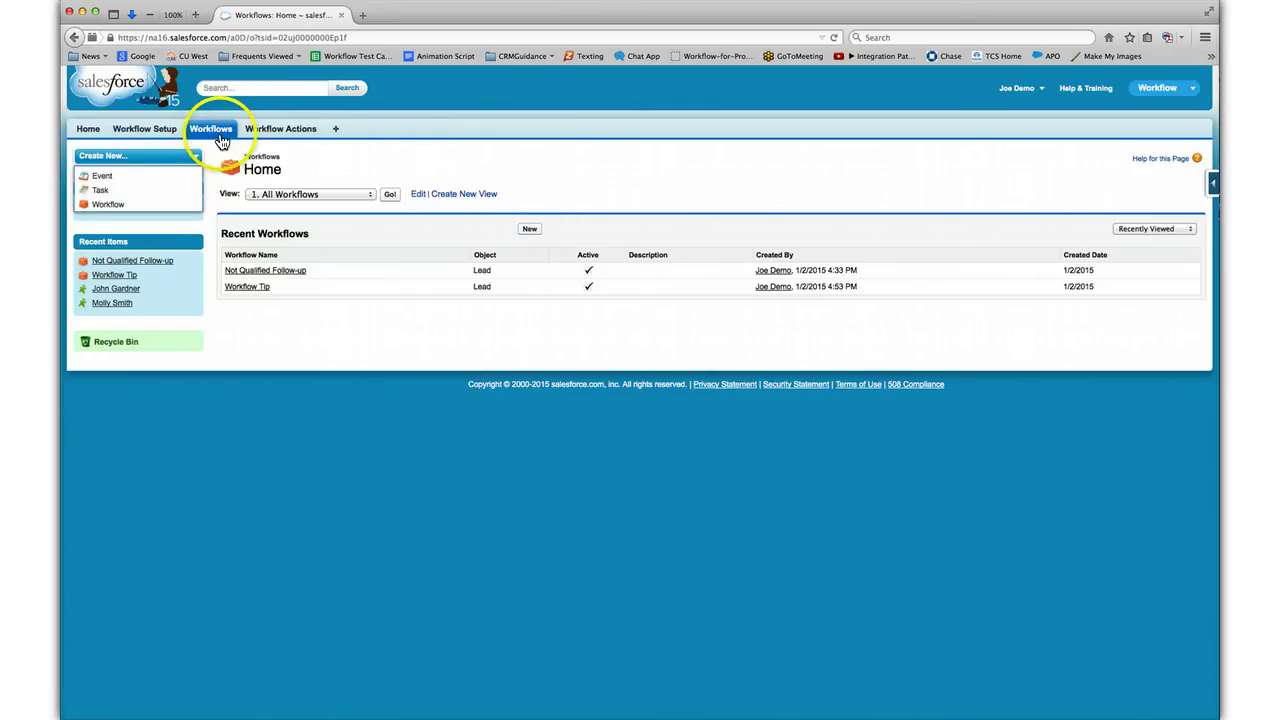
left_click(106, 205)
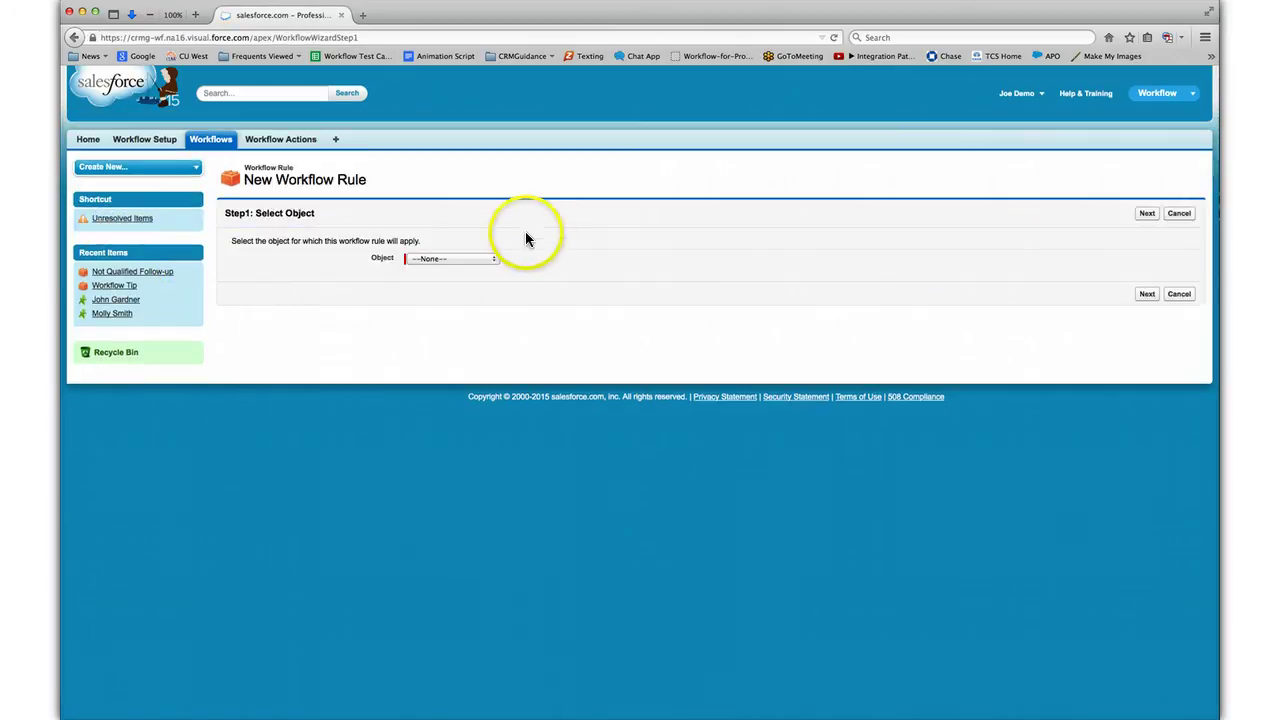
left_click(470, 258)
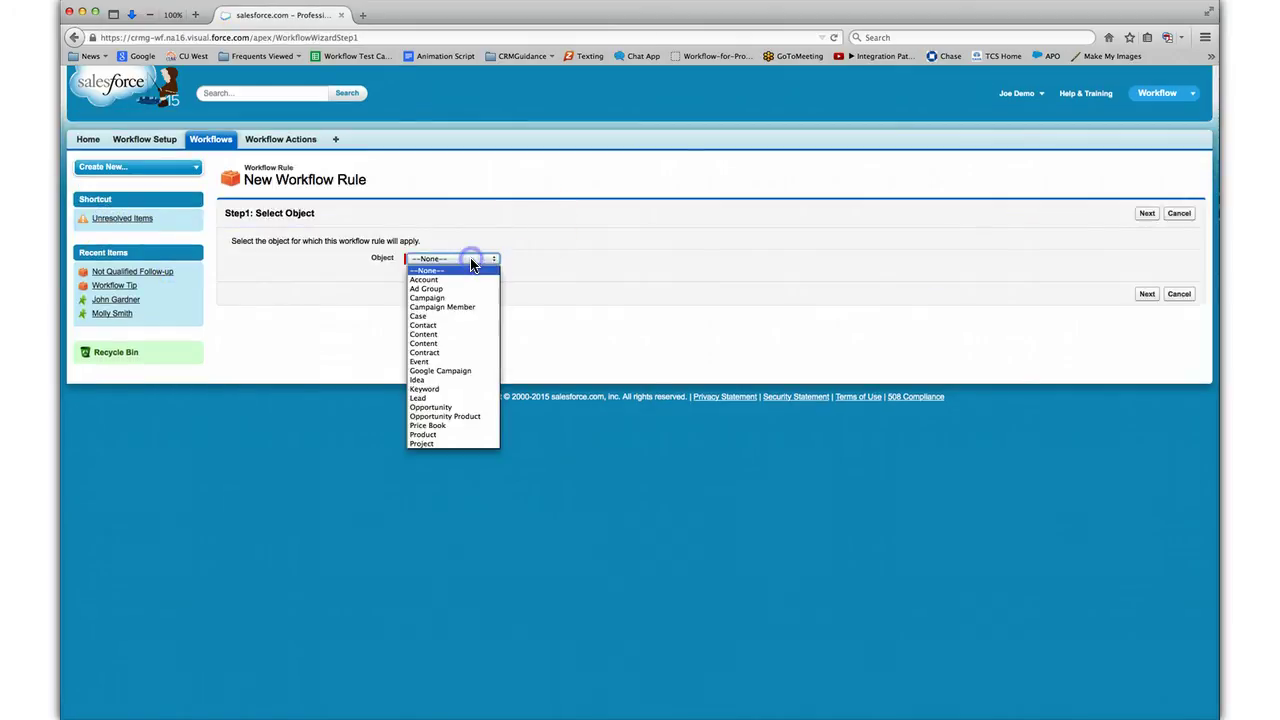
left_click(440, 400)
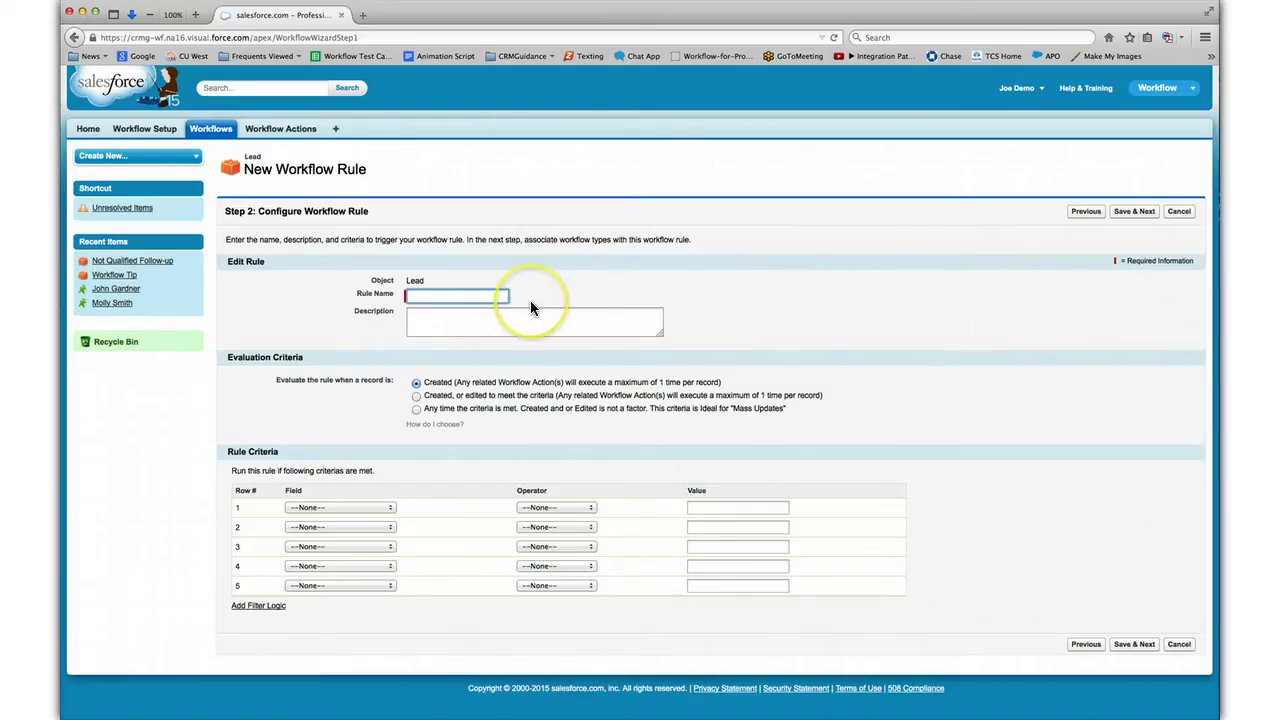
Step: Name the rule 'New Prospect Tips' and evaluate it when created or edited to meet criteria
type("New C")
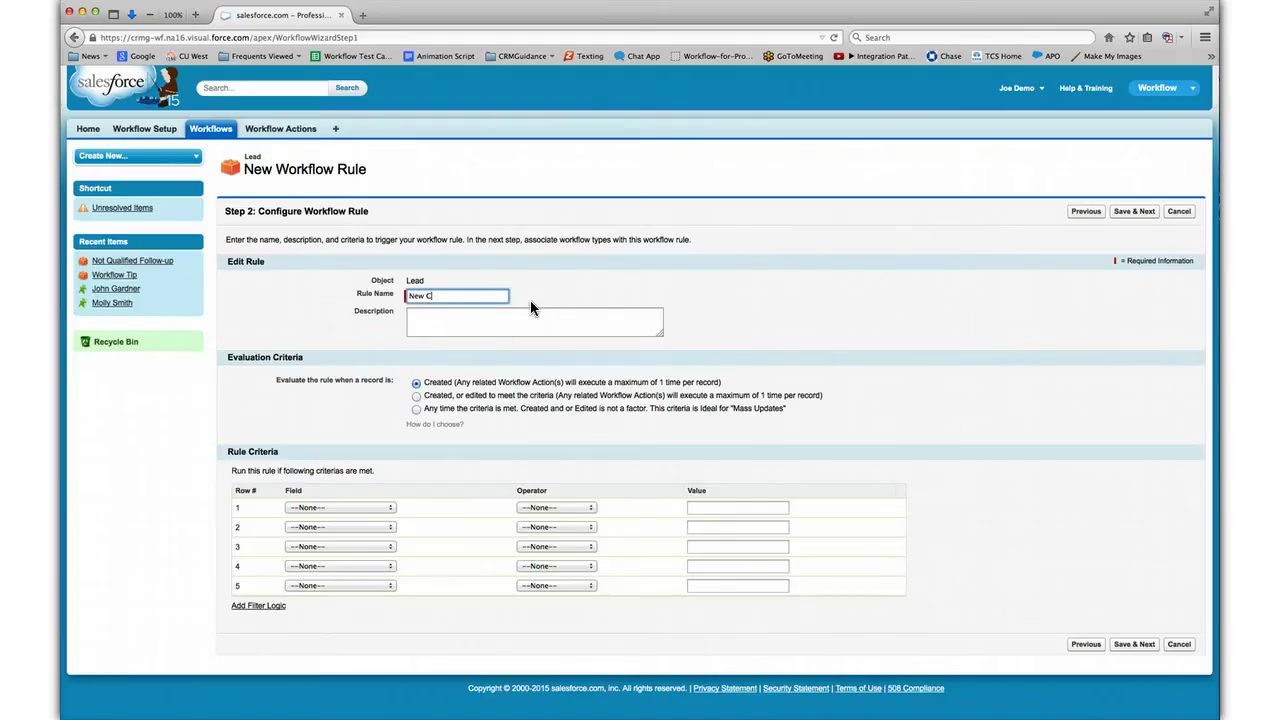
type("usot")
key("BackSpace")
key("BackSpace")
type("tomer Tip")
left_click(440, 293)
left_click(480, 296)
type("spect Tips")
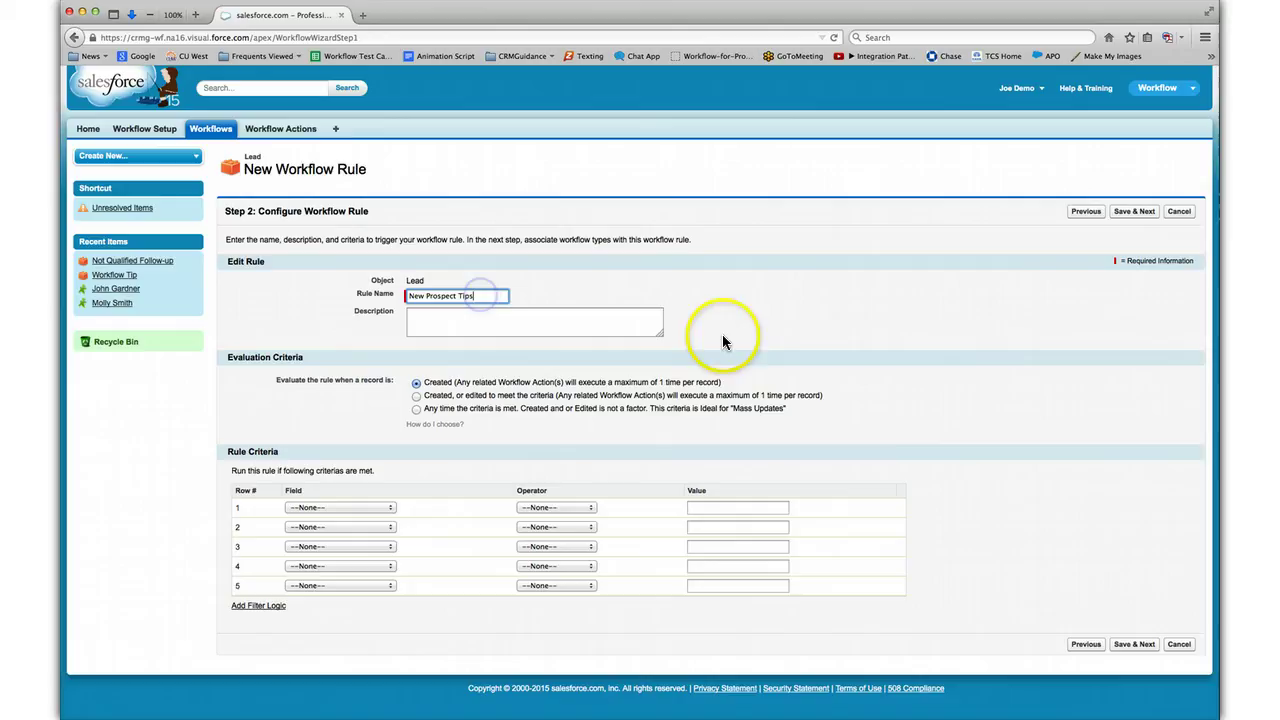
left_click(723, 337)
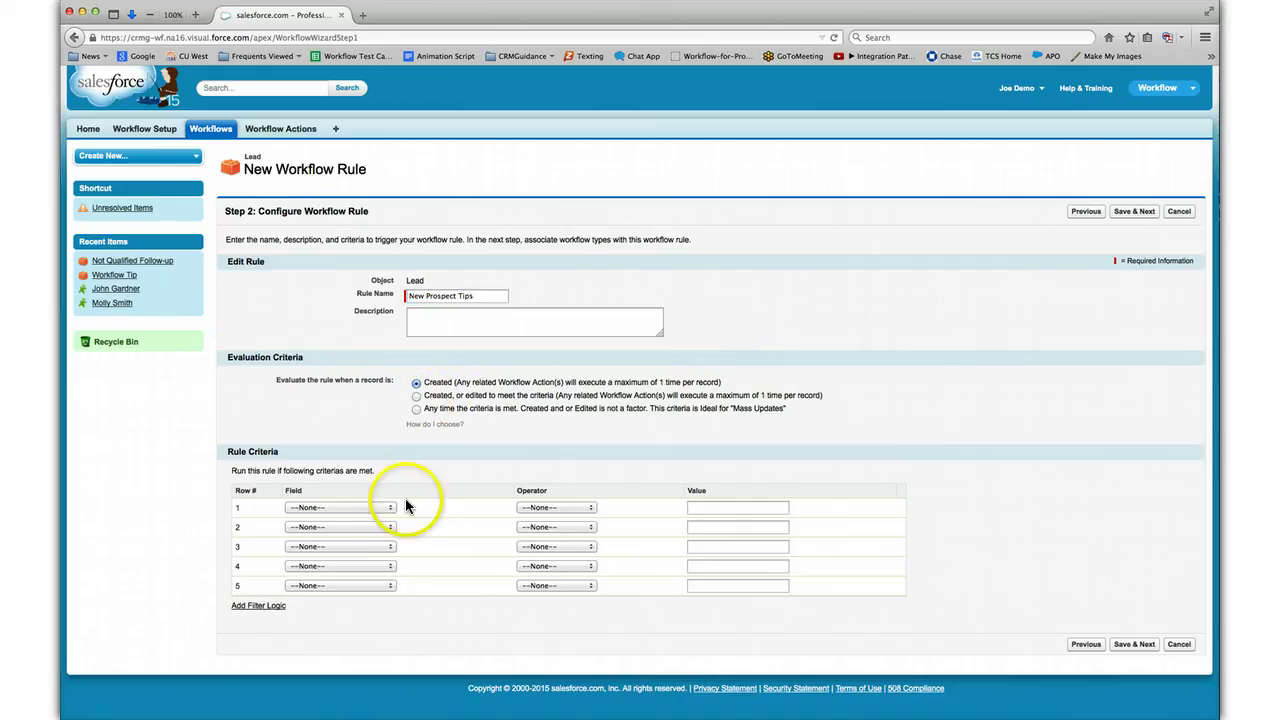
left_click(416, 396)
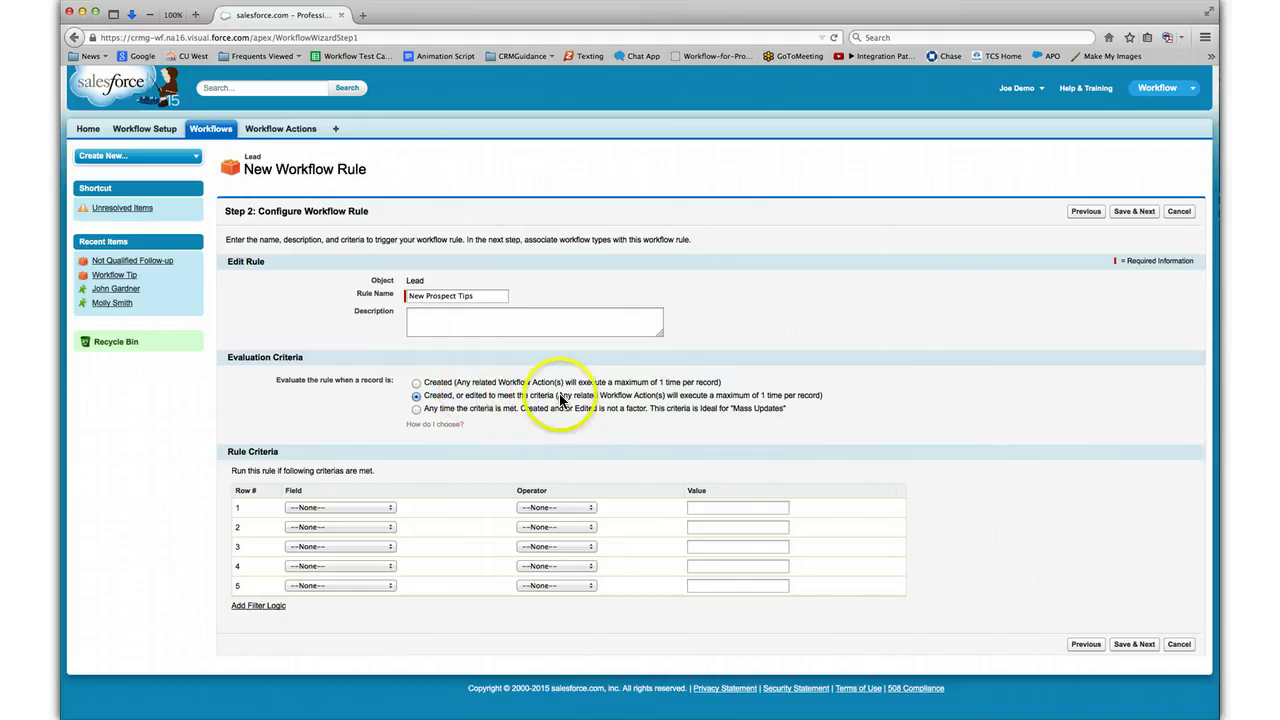
Step: Set the first criterion to Status equals New, Open - Not Contacted
left_click(366, 507)
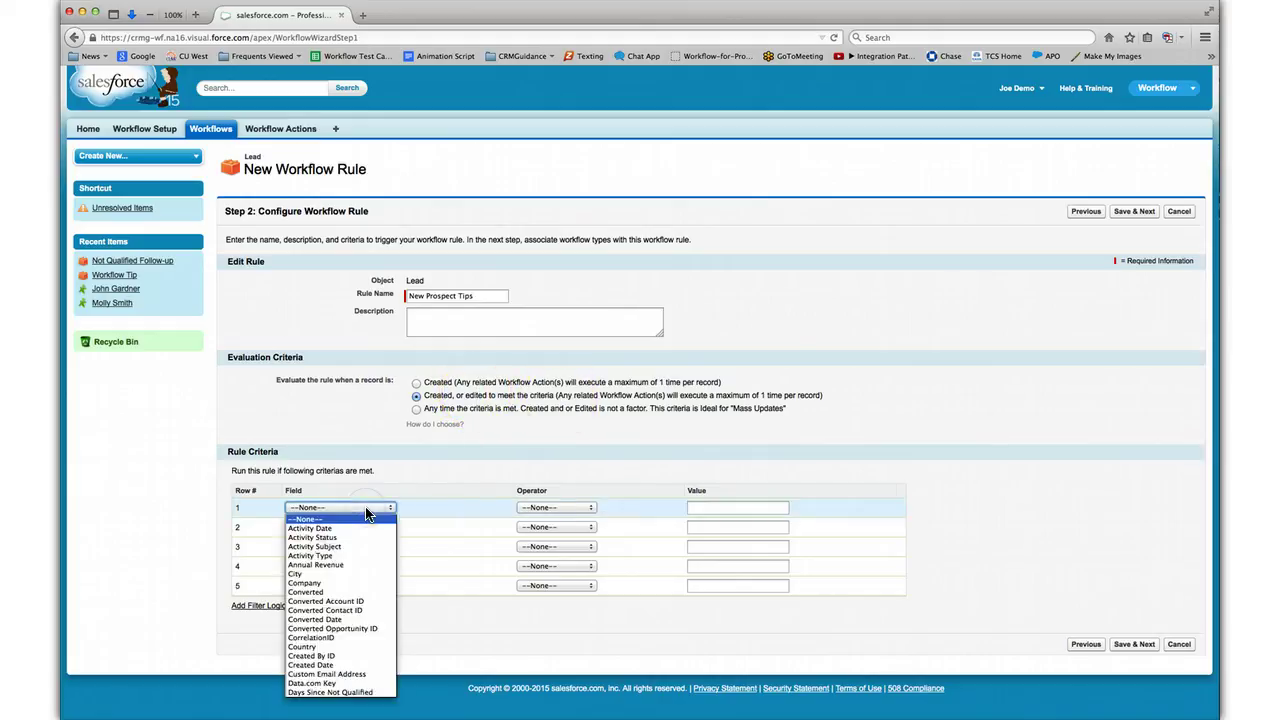
scroll(368, 605, "down", 5)
scroll(370, 602, "down", 5)
scroll(371, 620, "down", 5)
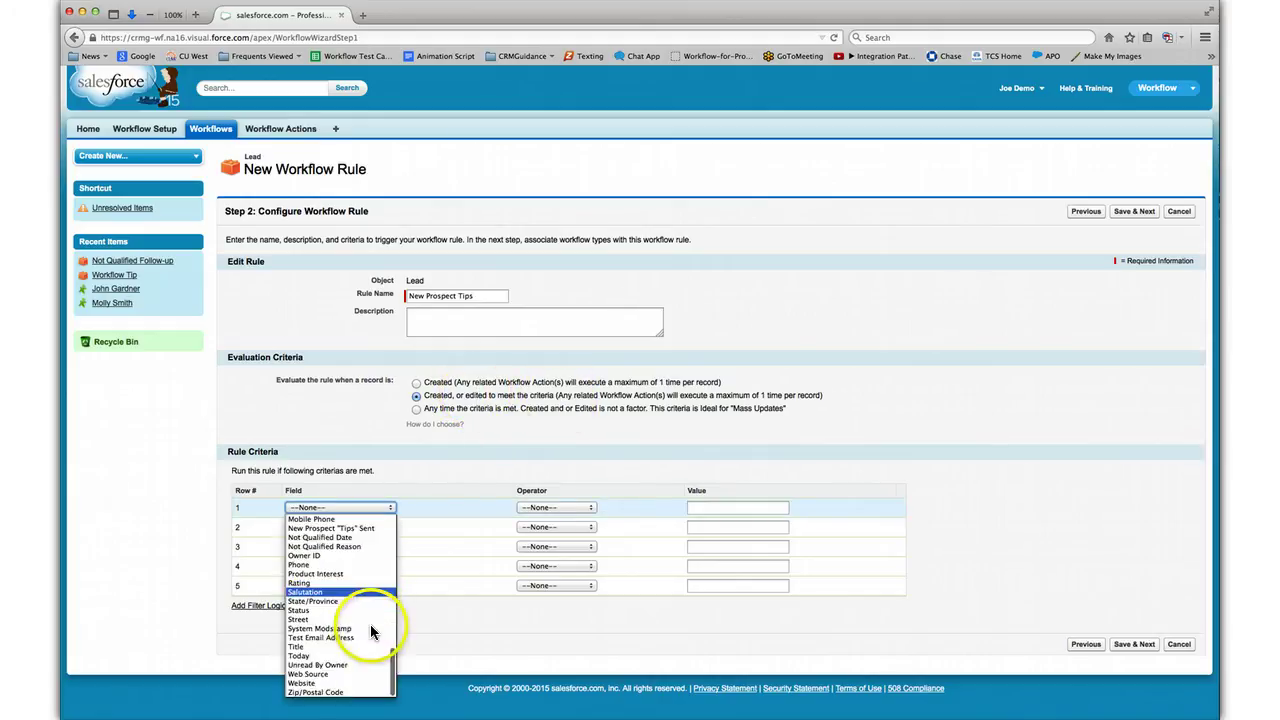
left_click(353, 610)
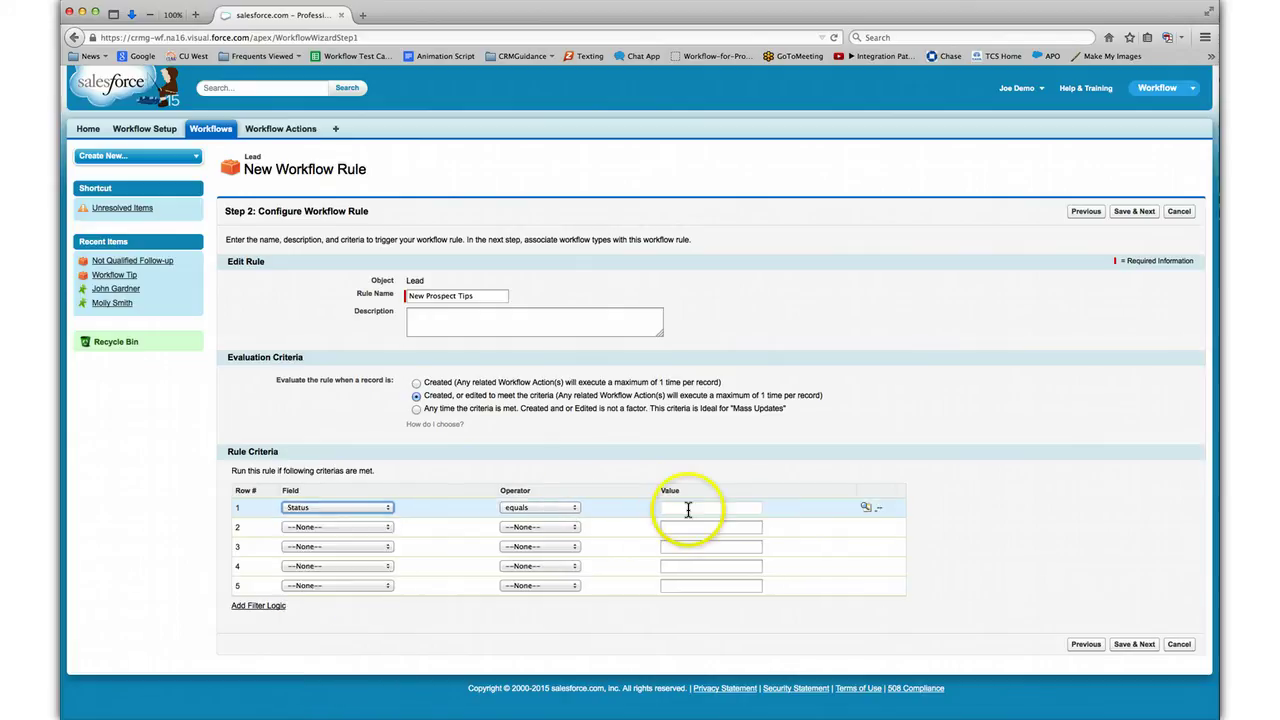
left_click(862, 509)
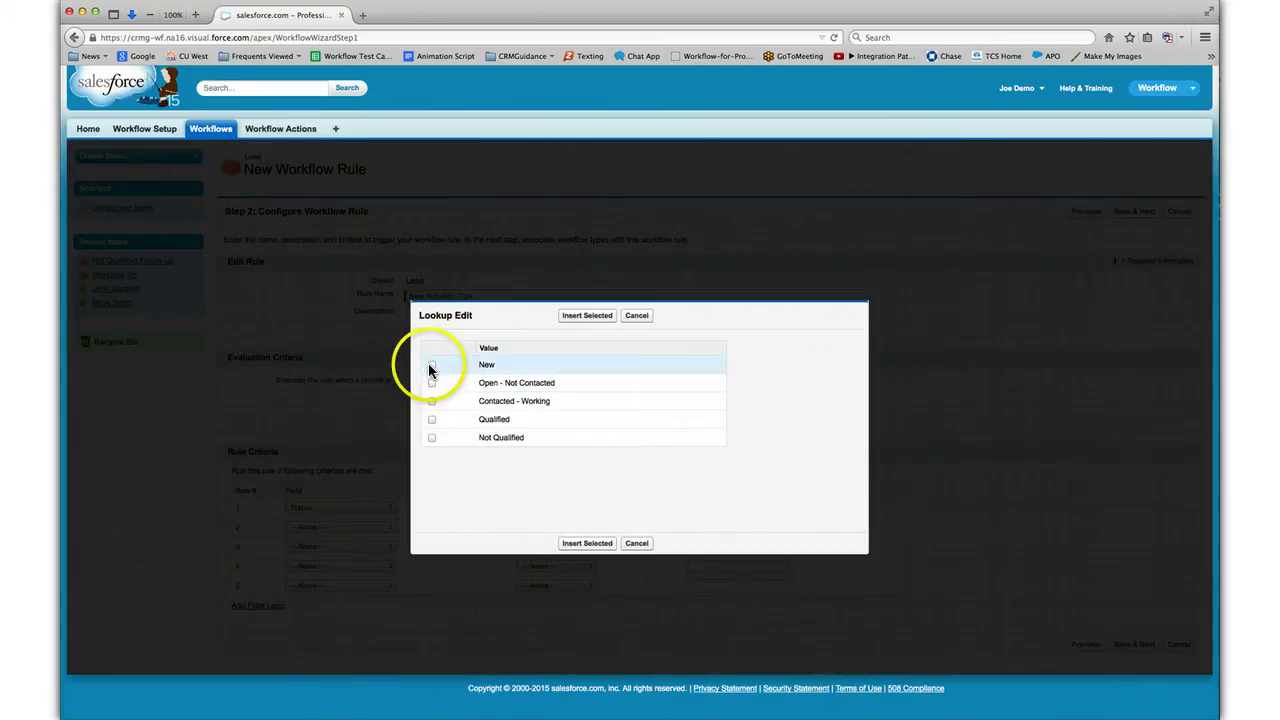
left_click(432, 365)
left_click(432, 383)
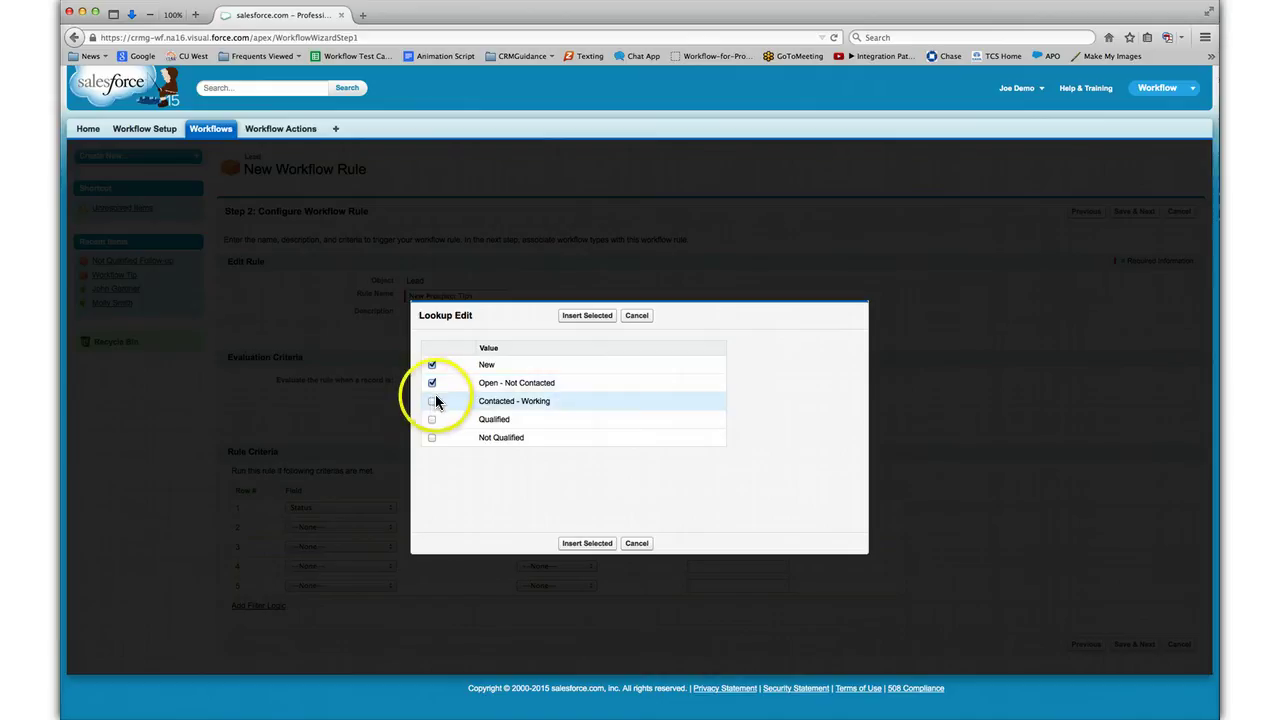
left_click(587, 543)
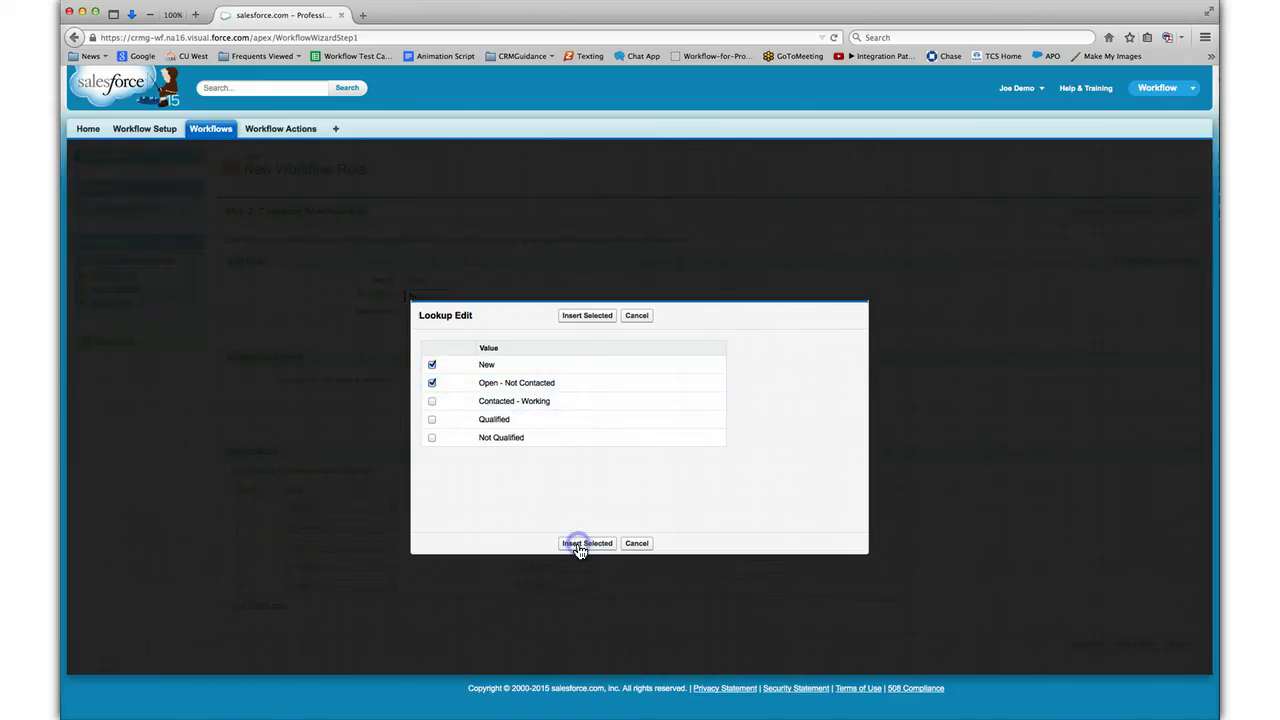
Step: Make Lead Age - Hours the field of the second criterion
left_click(353, 527)
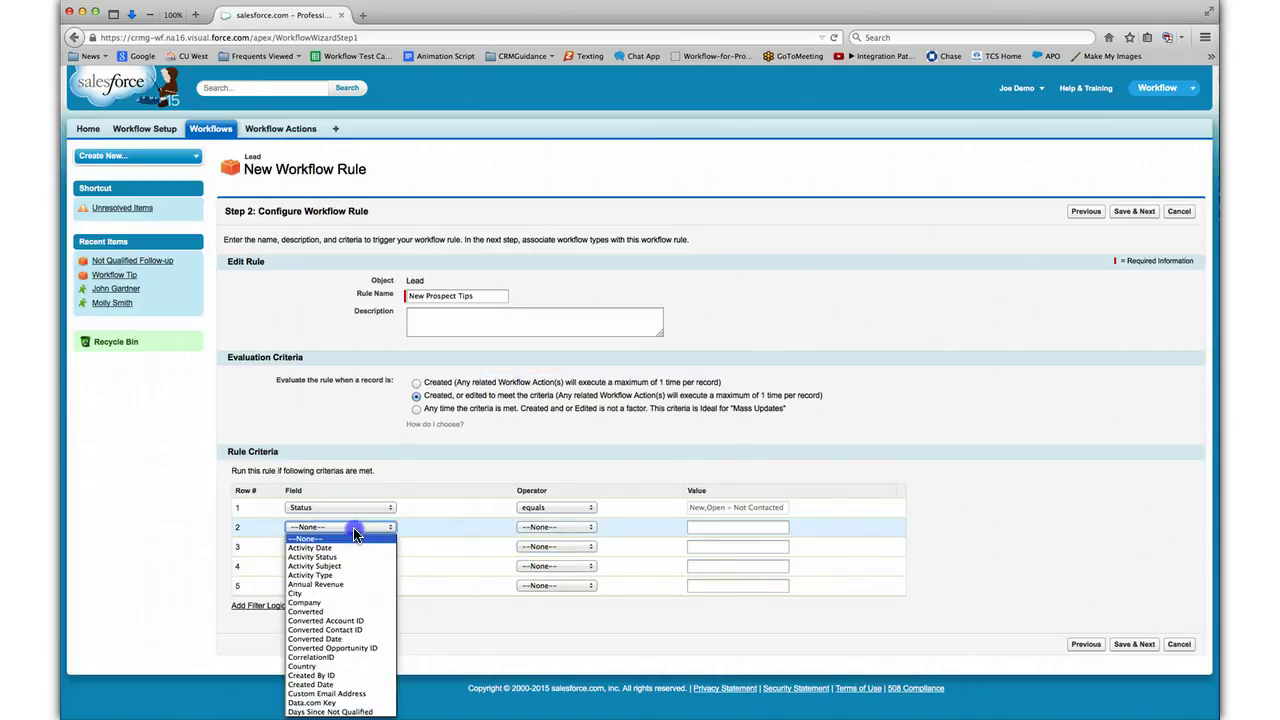
key("l")
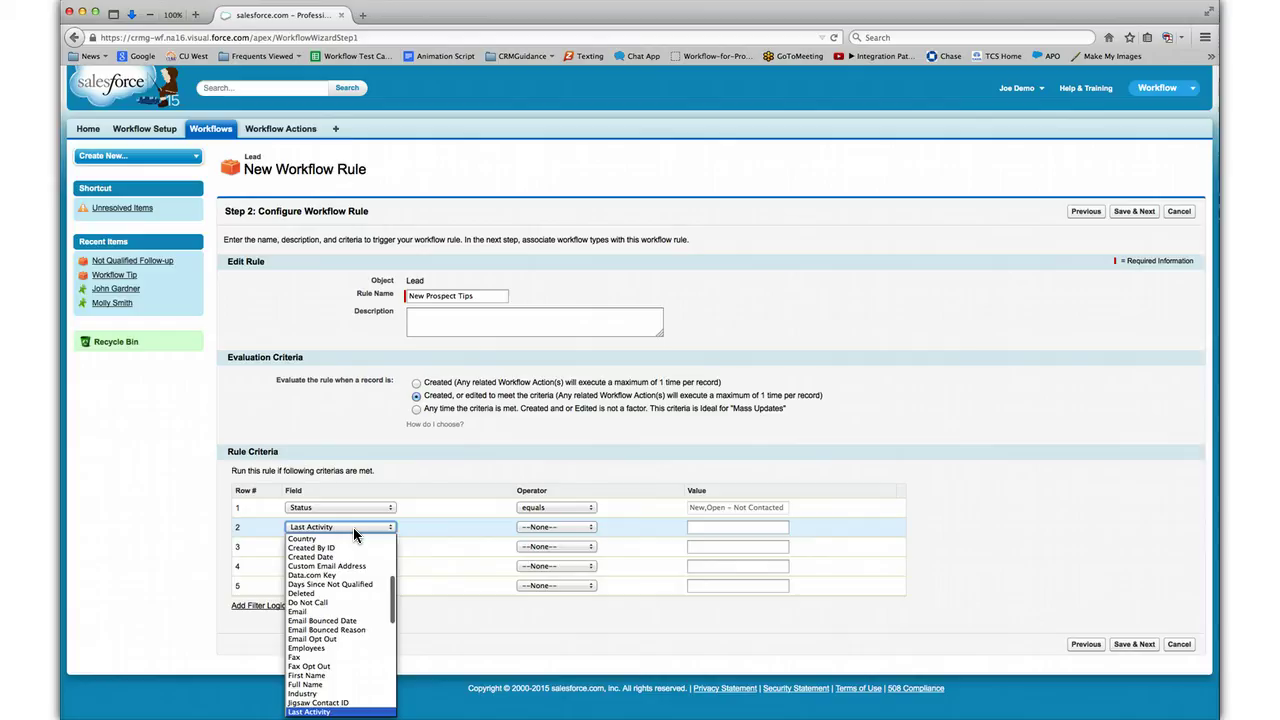
key("Down")
key("Down")
key("Down")
key("Down")
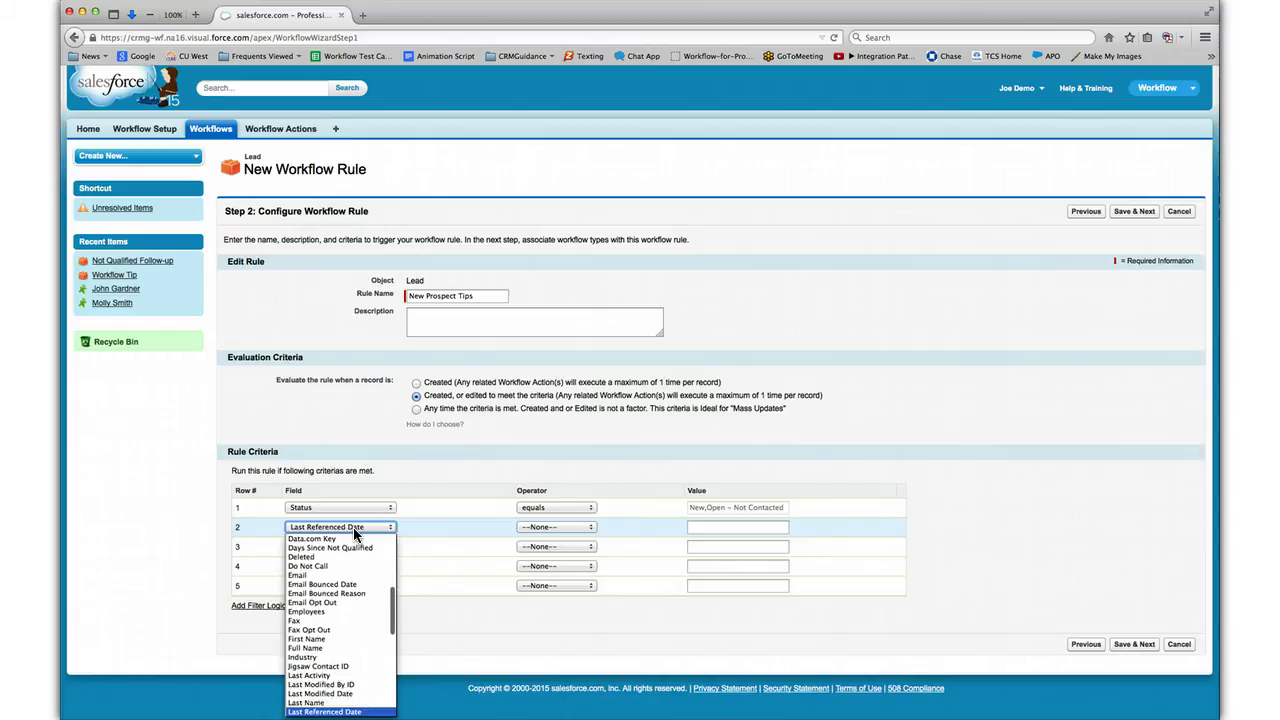
key("Down")
key("Down")
key("Down")
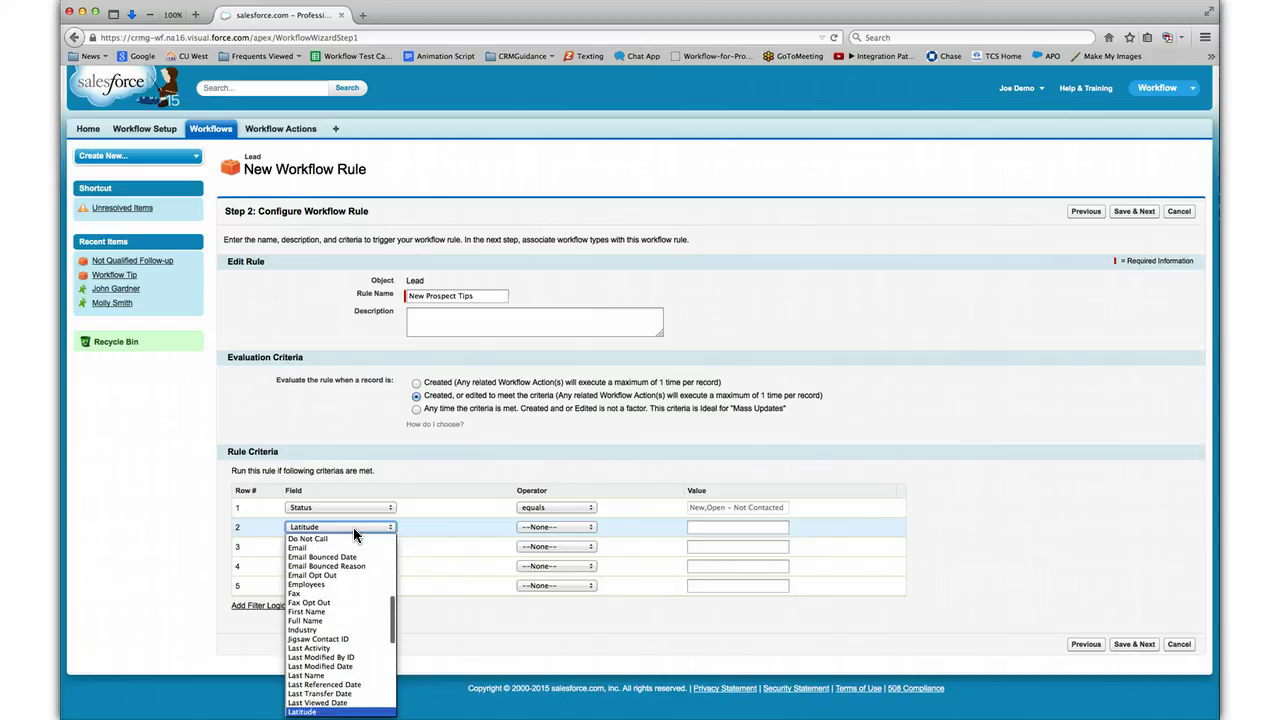
key("Down")
key("Down")
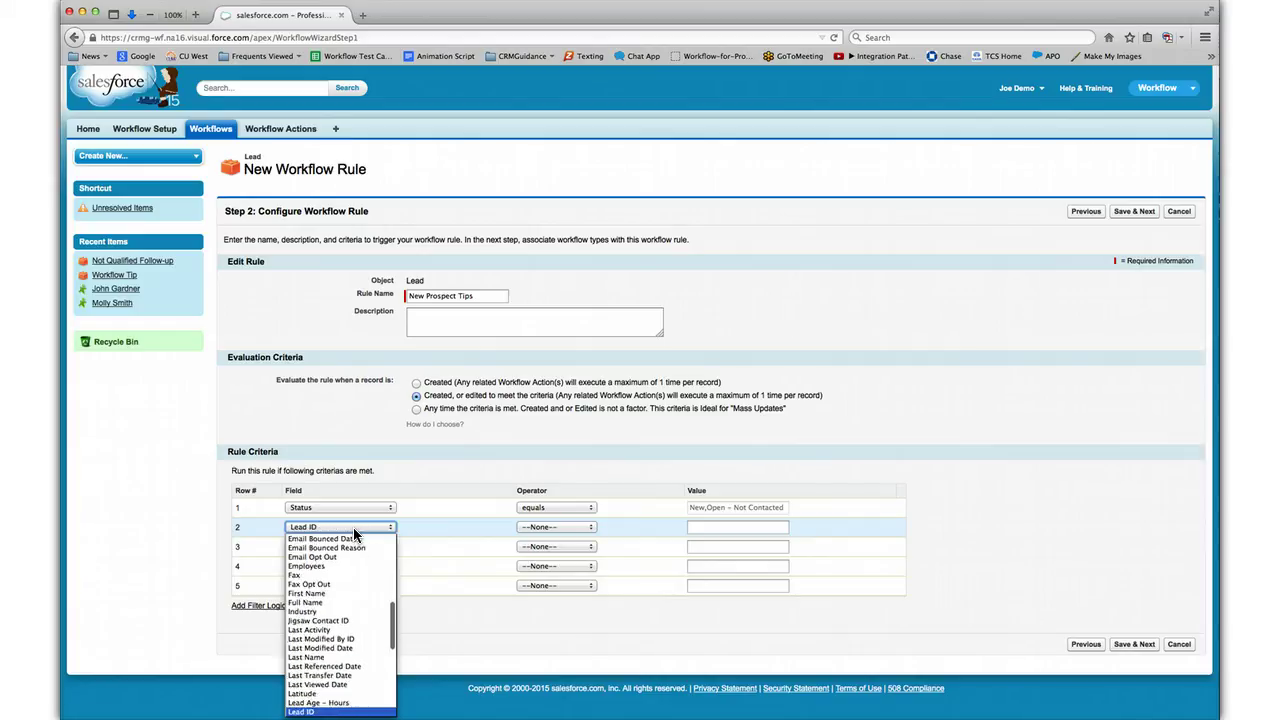
key("Up")
key("Return")
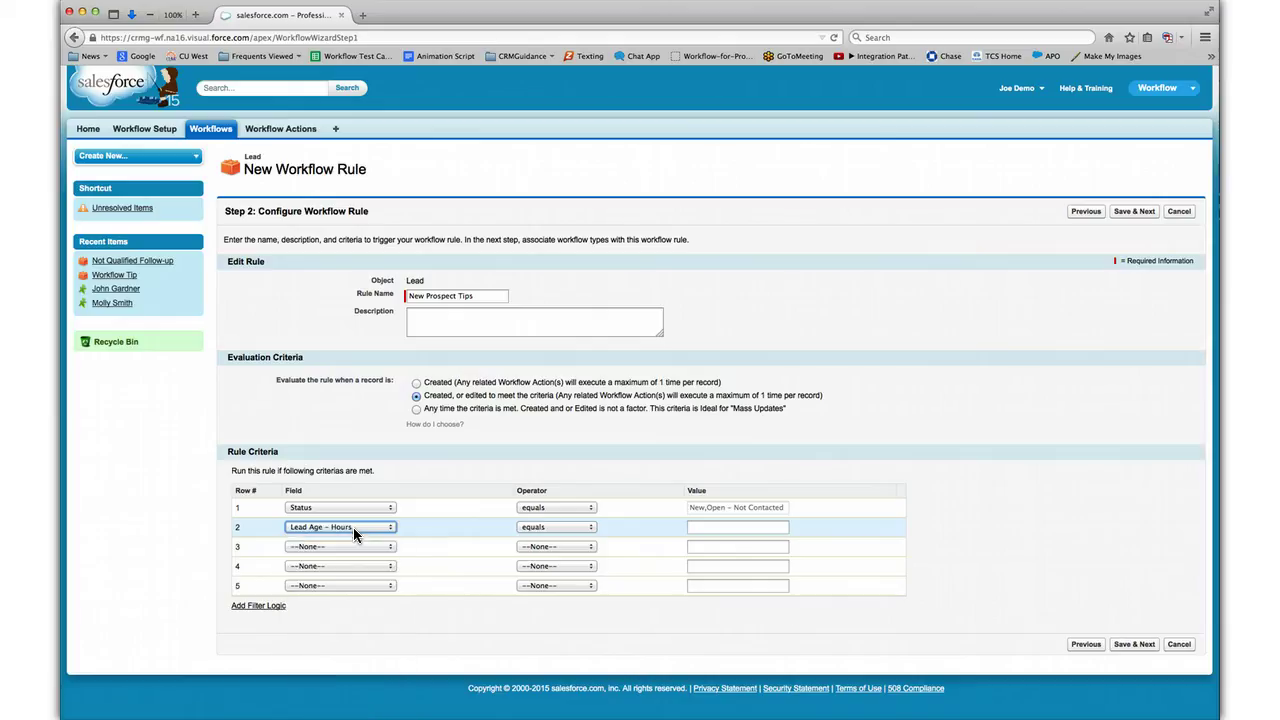
Step: Give Lead Age - Hours the value 3 and base criterion three on New Prospect "Tips" Sent
left_click(733, 530)
type("3")
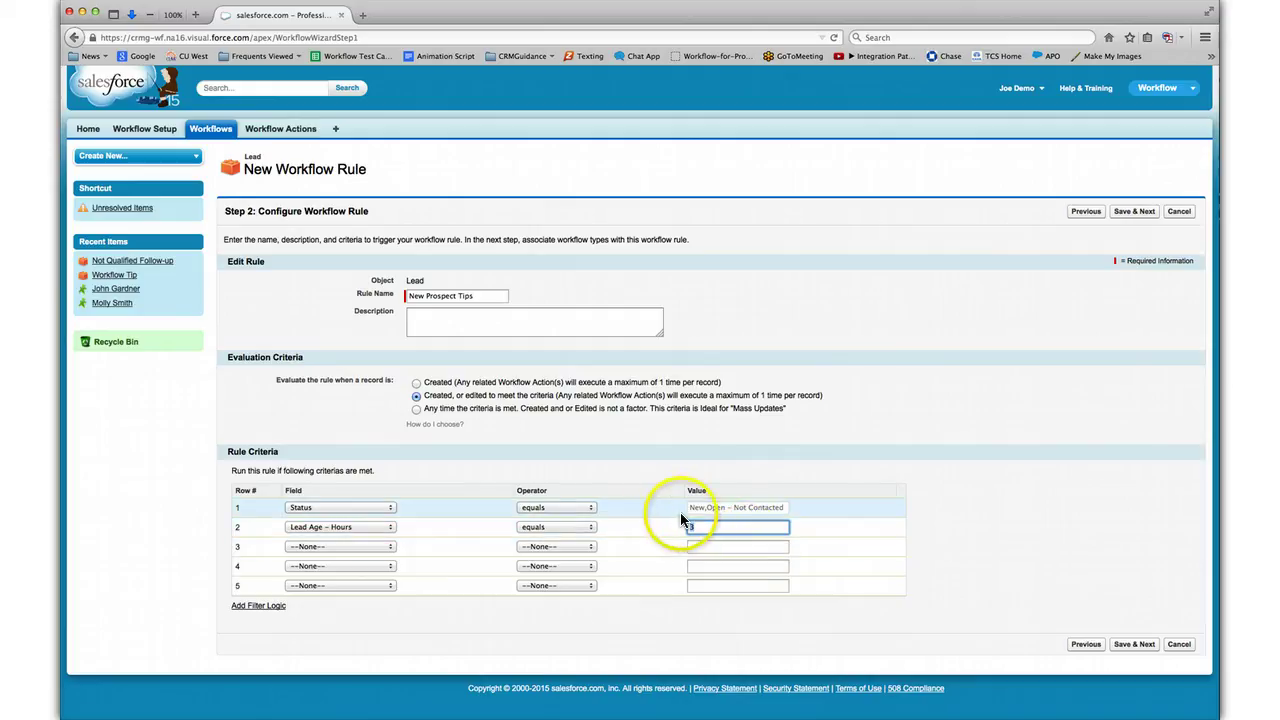
left_click(328, 546)
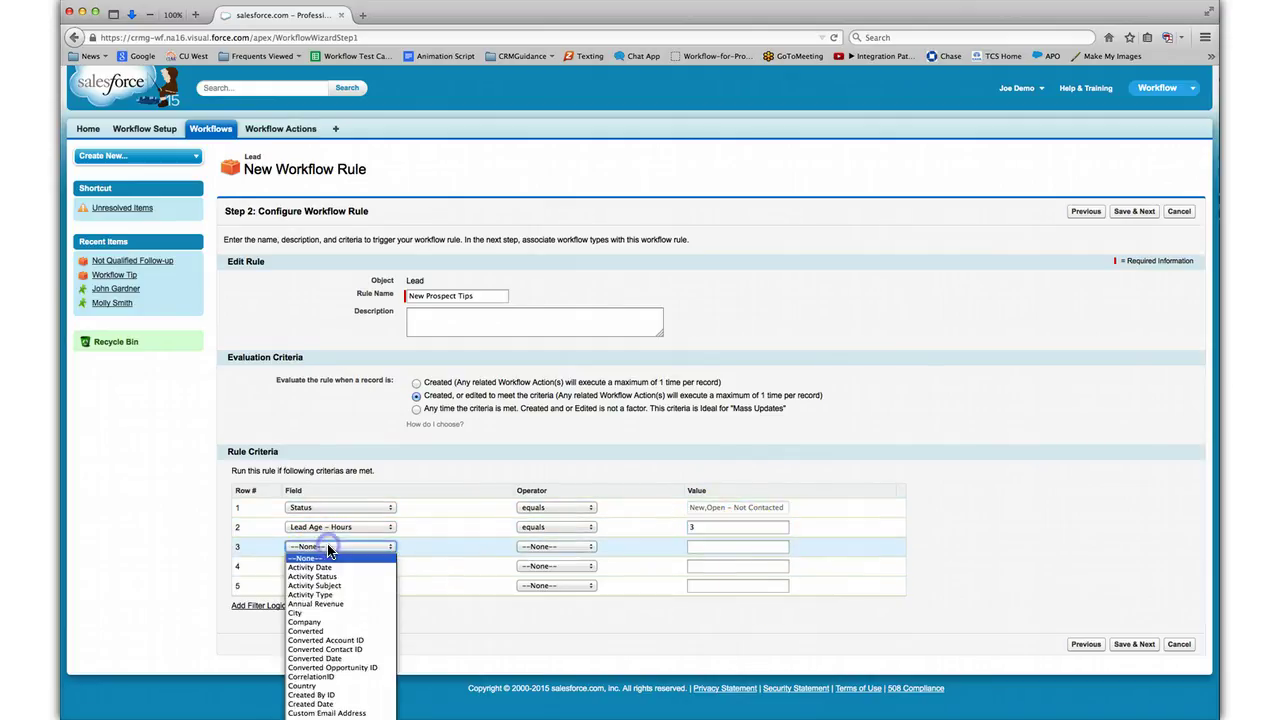
type("do")
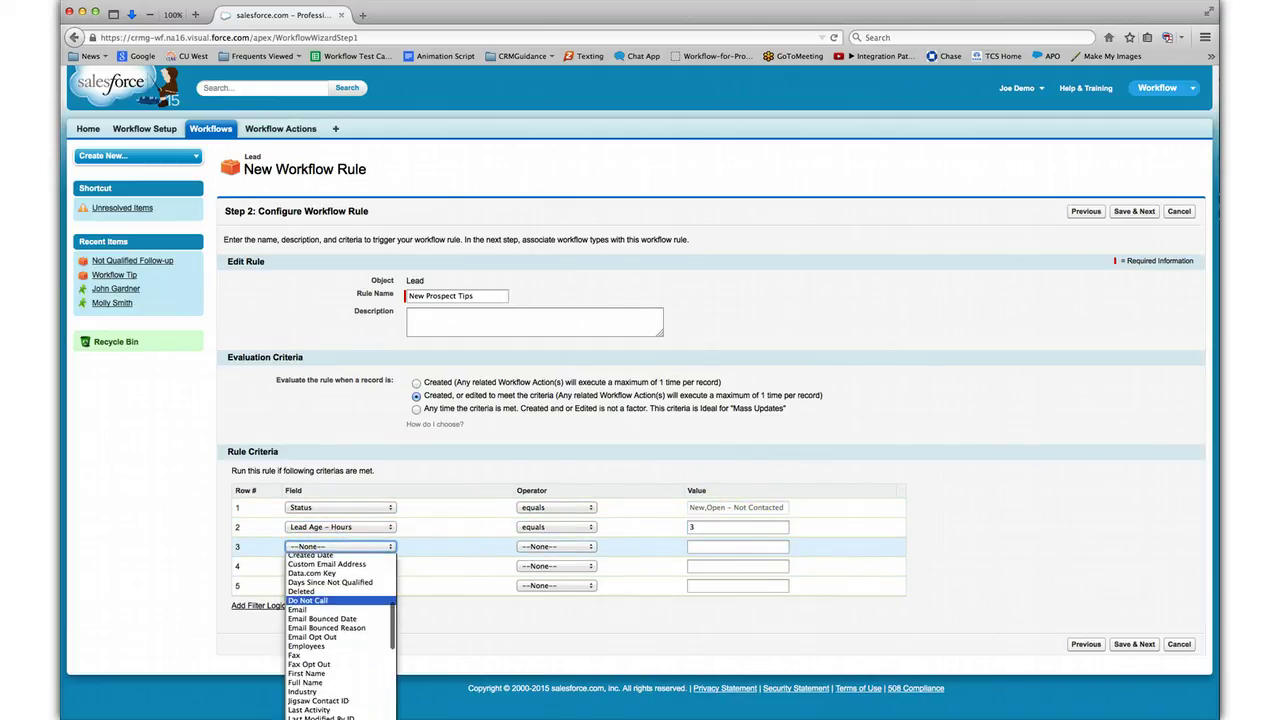
scroll(340, 640, "down", 1)
scroll(340, 640, "down", 1)
scroll(340, 640, "down", 1)
scroll(340, 640, "down", 1)
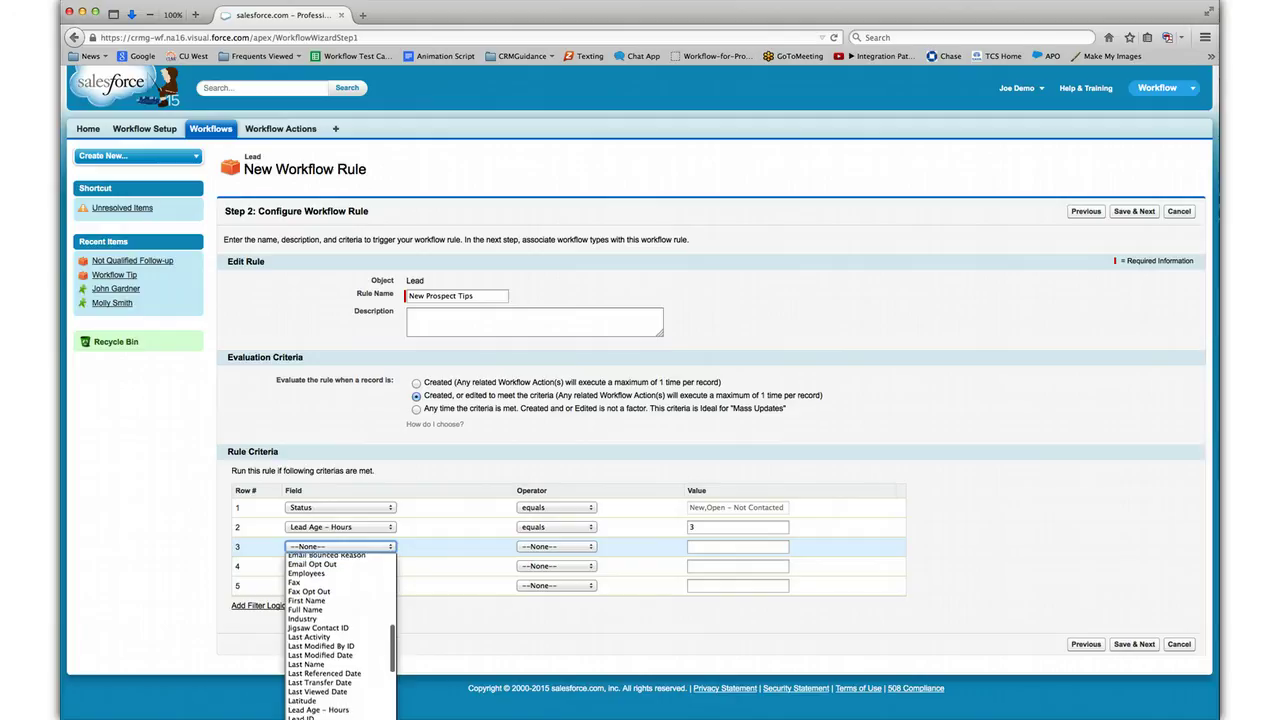
left_click(356, 690)
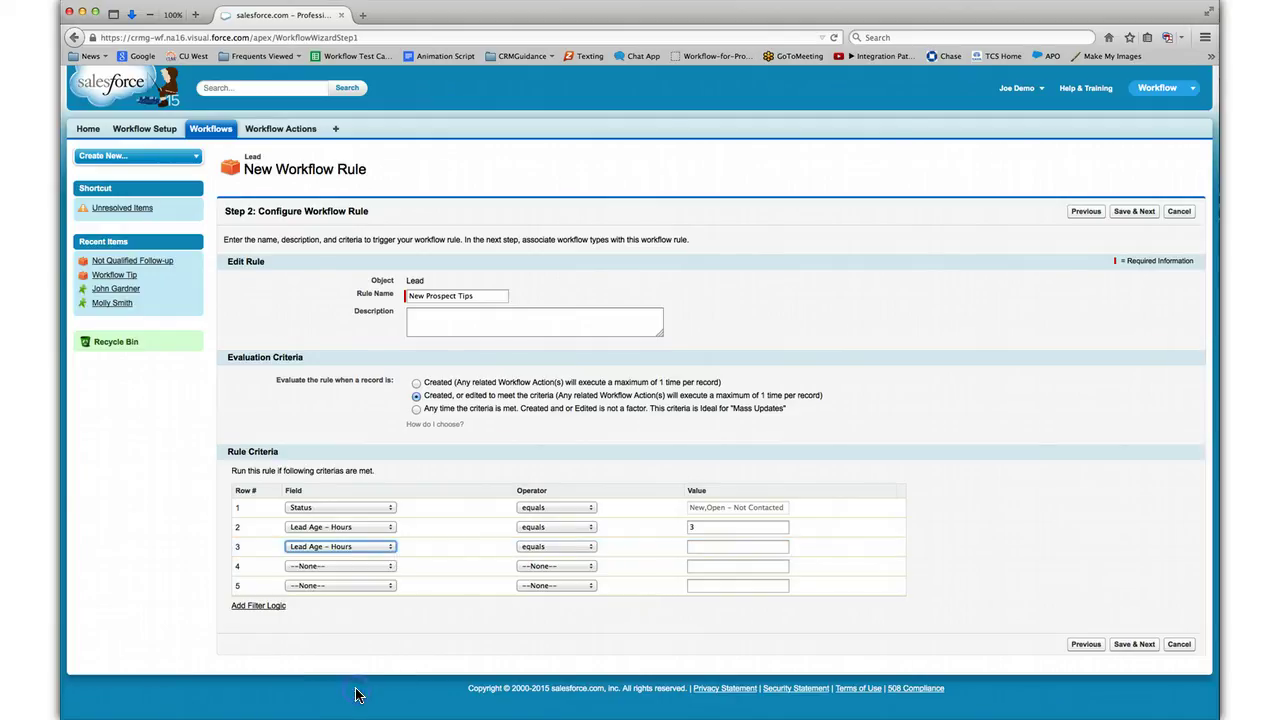
left_click(335, 546)
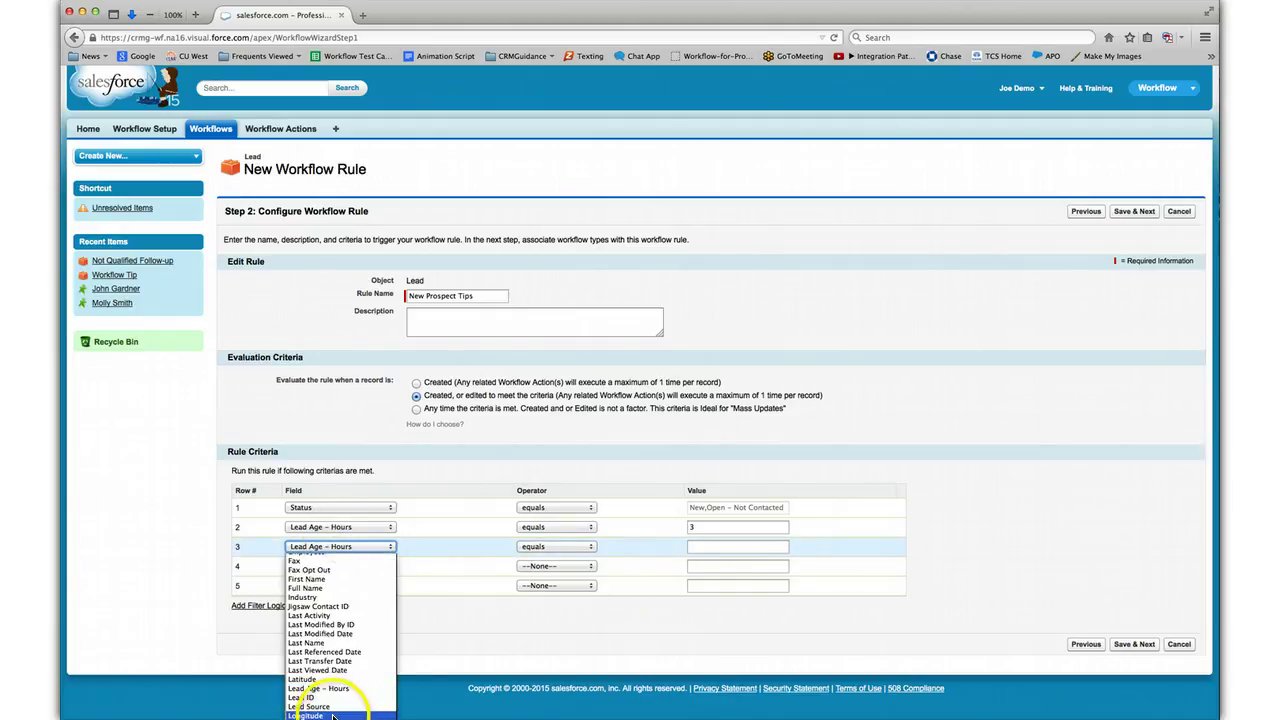
scroll(338, 714, "down", 1)
scroll(345, 713, "down", 1)
scroll(352, 712, "down", 1)
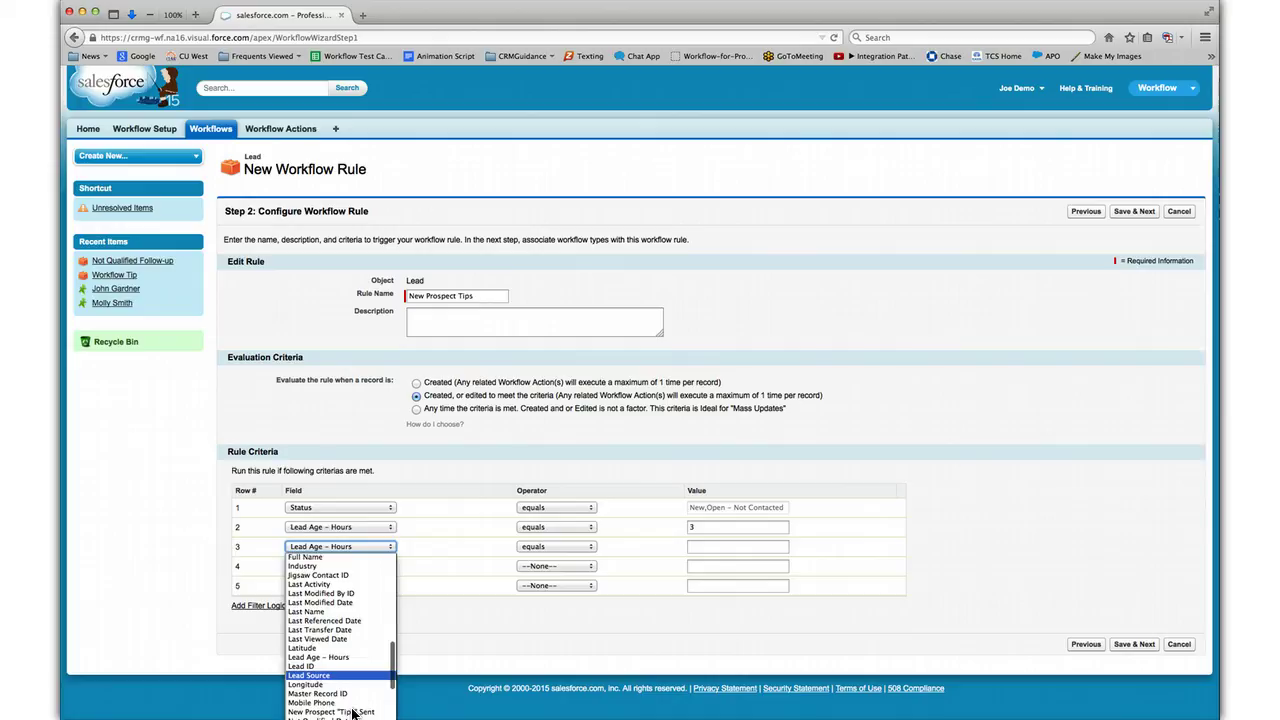
left_click(345, 706)
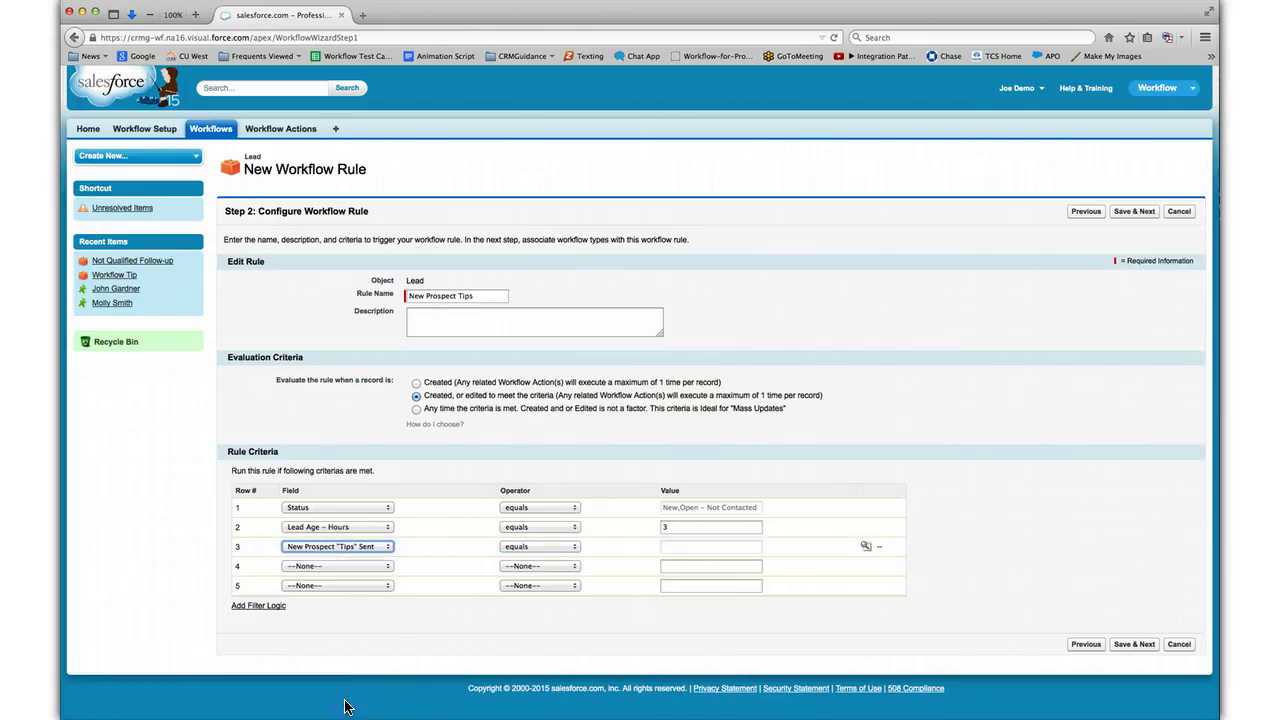
Step: Set New Prospect "Tips" Sent to False and save the criteria
left_click(869, 552)
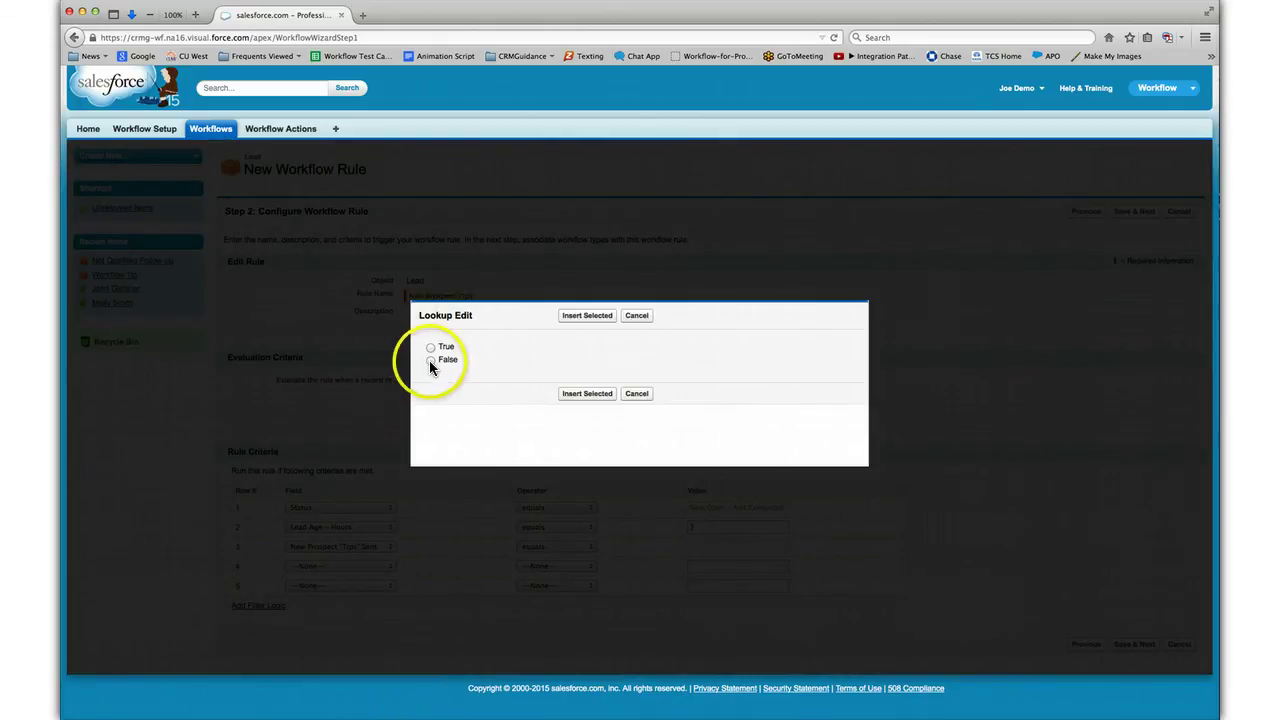
left_click(429, 360)
left_click(590, 394)
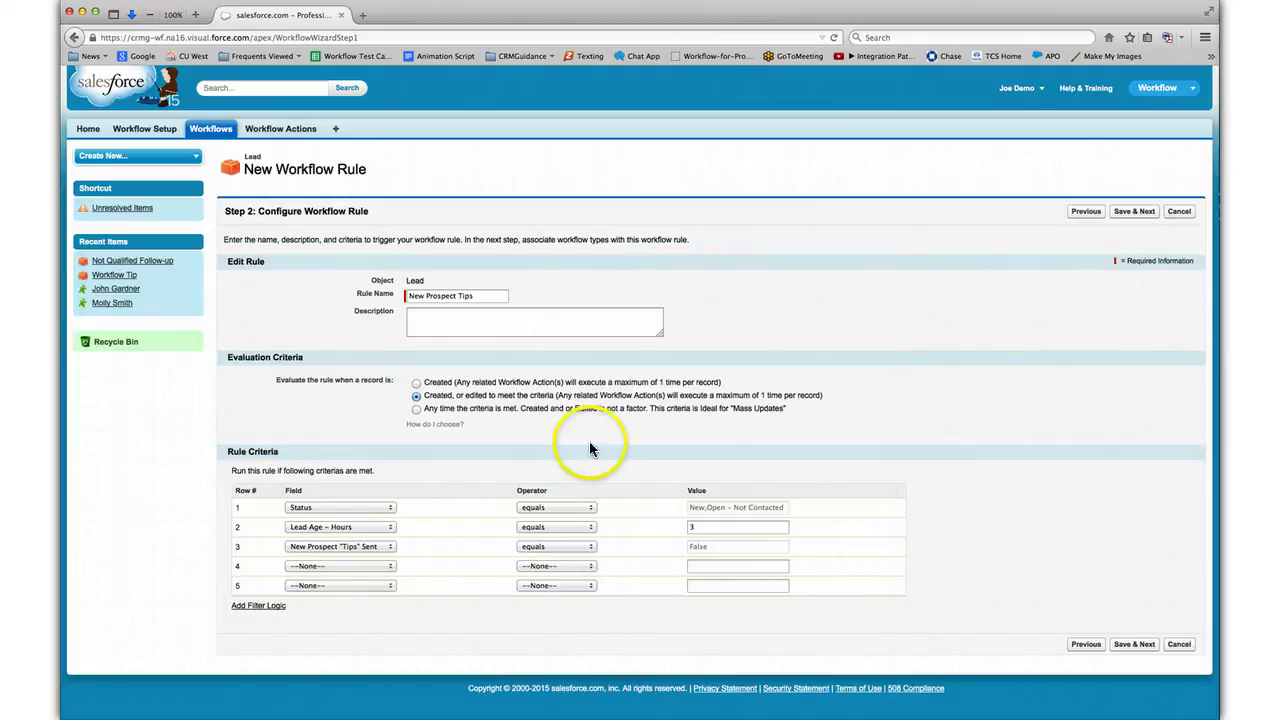
left_click(1131, 213)
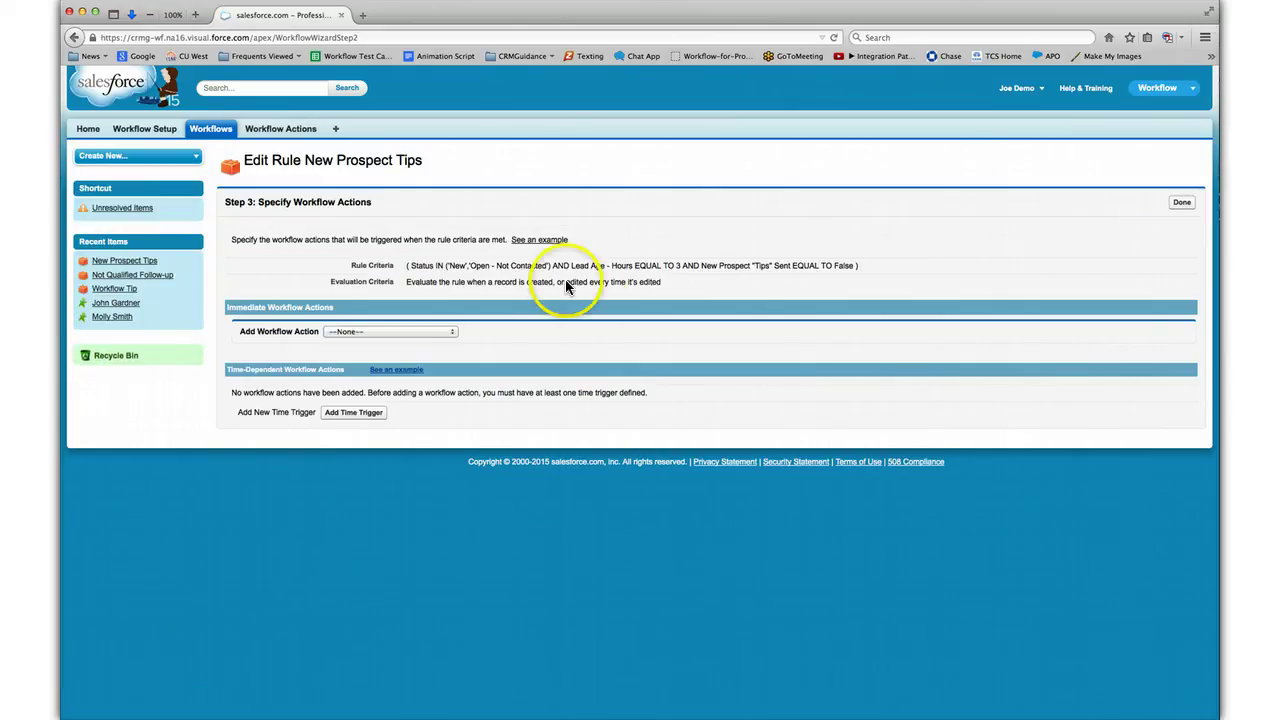
Step: Create email alert 'Sent Tip to Customer' using the 3. Lead Follow Up (Test Case 76) template
left_click(438, 332)
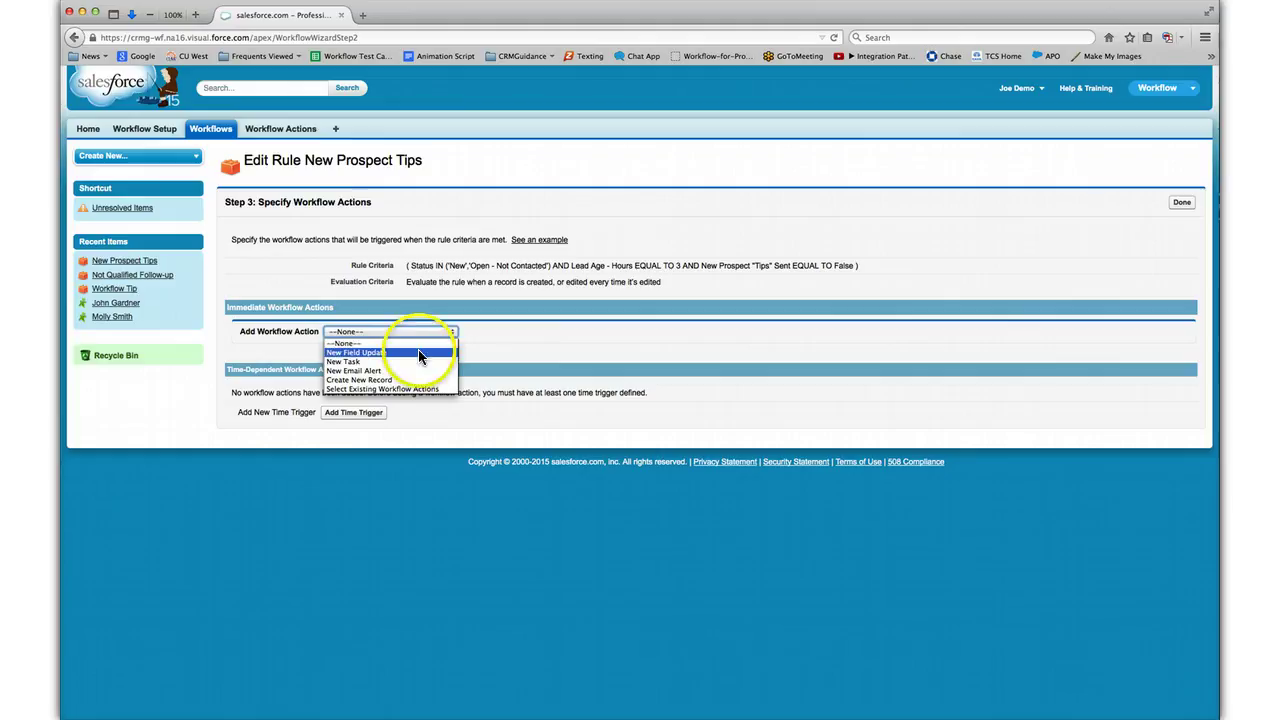
left_click(425, 370)
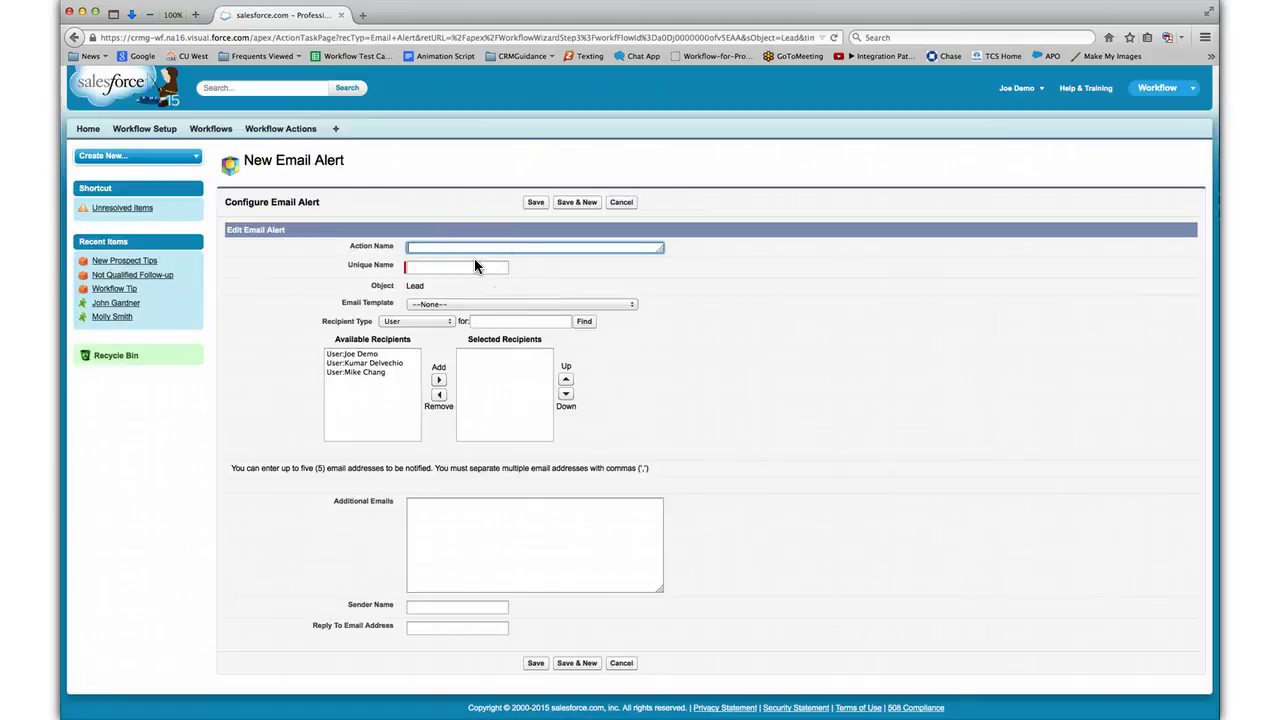
type("Sent Tip ")
type("to Customer")
left_click(529, 304)
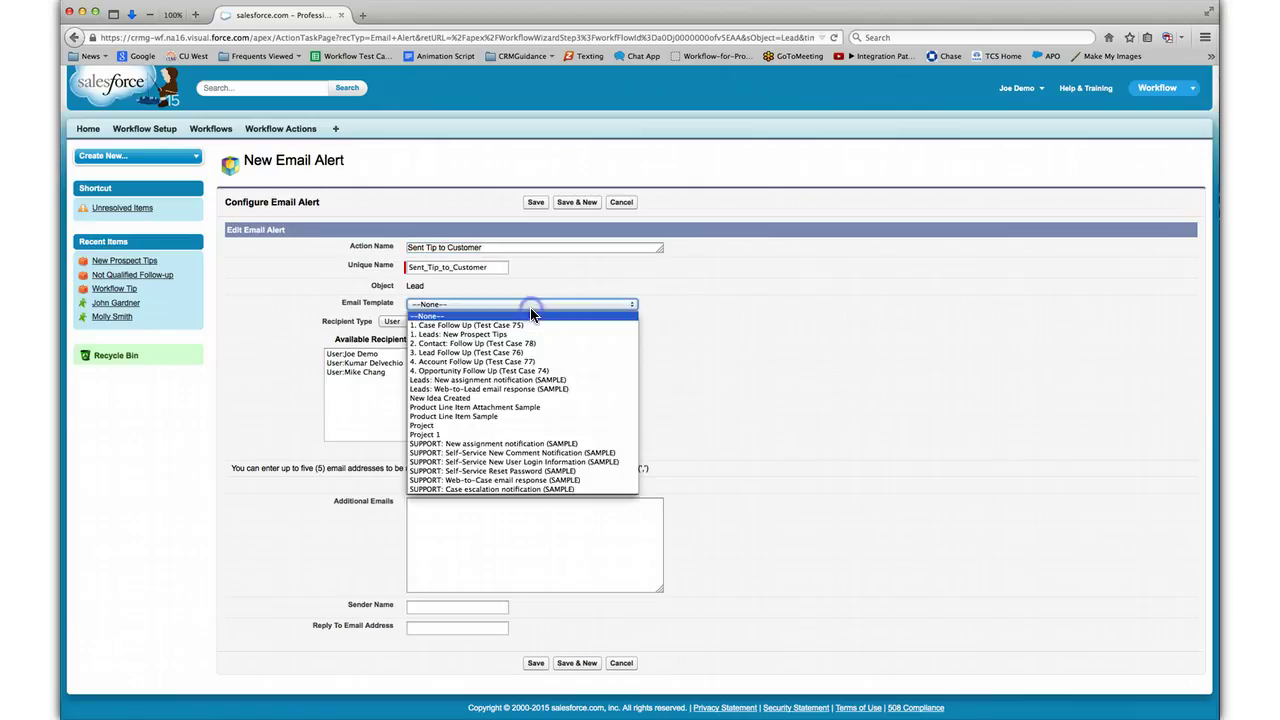
left_click(530, 353)
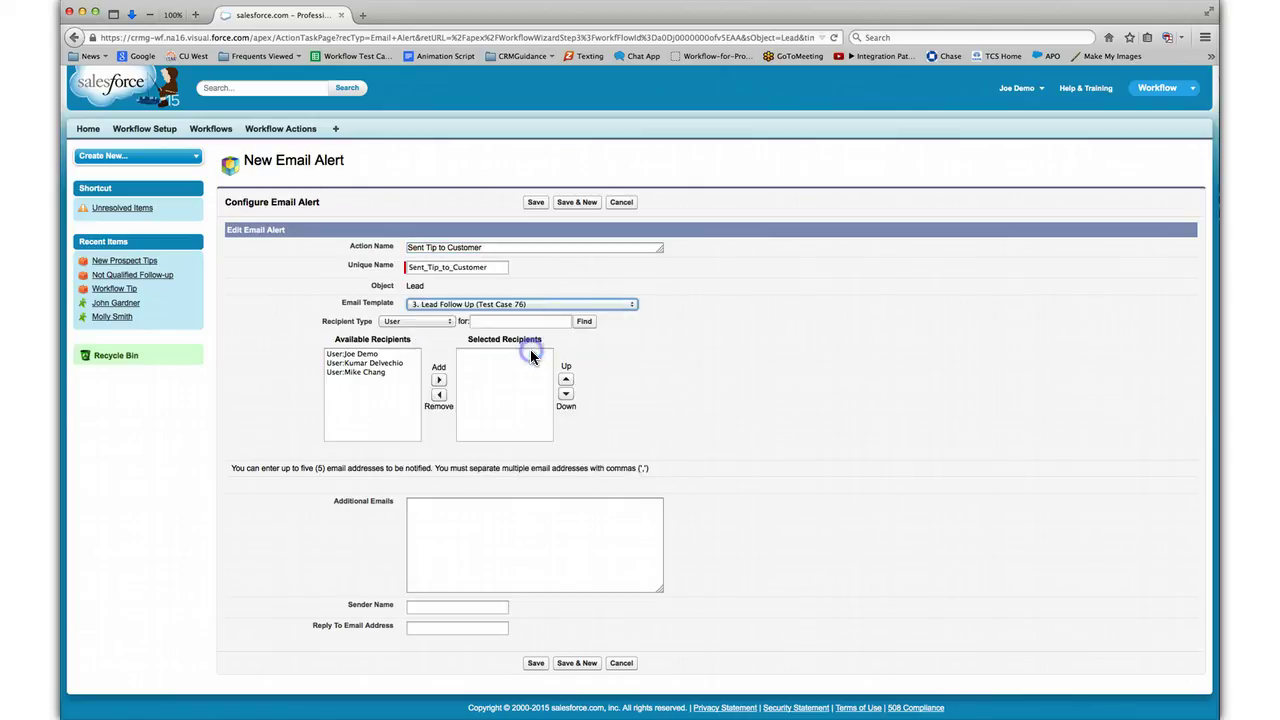
Step: Make the lead's Email field the alert recipient and save the alert
left_click(410, 322)
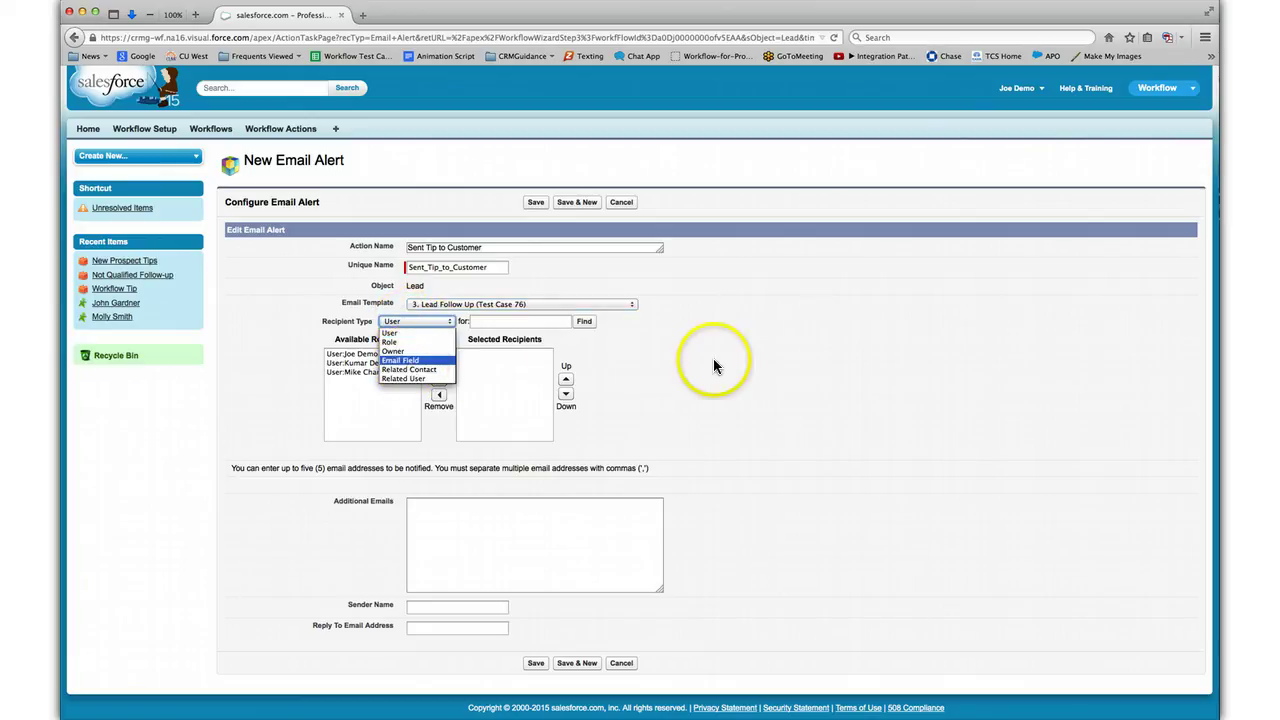
left_click(432, 366)
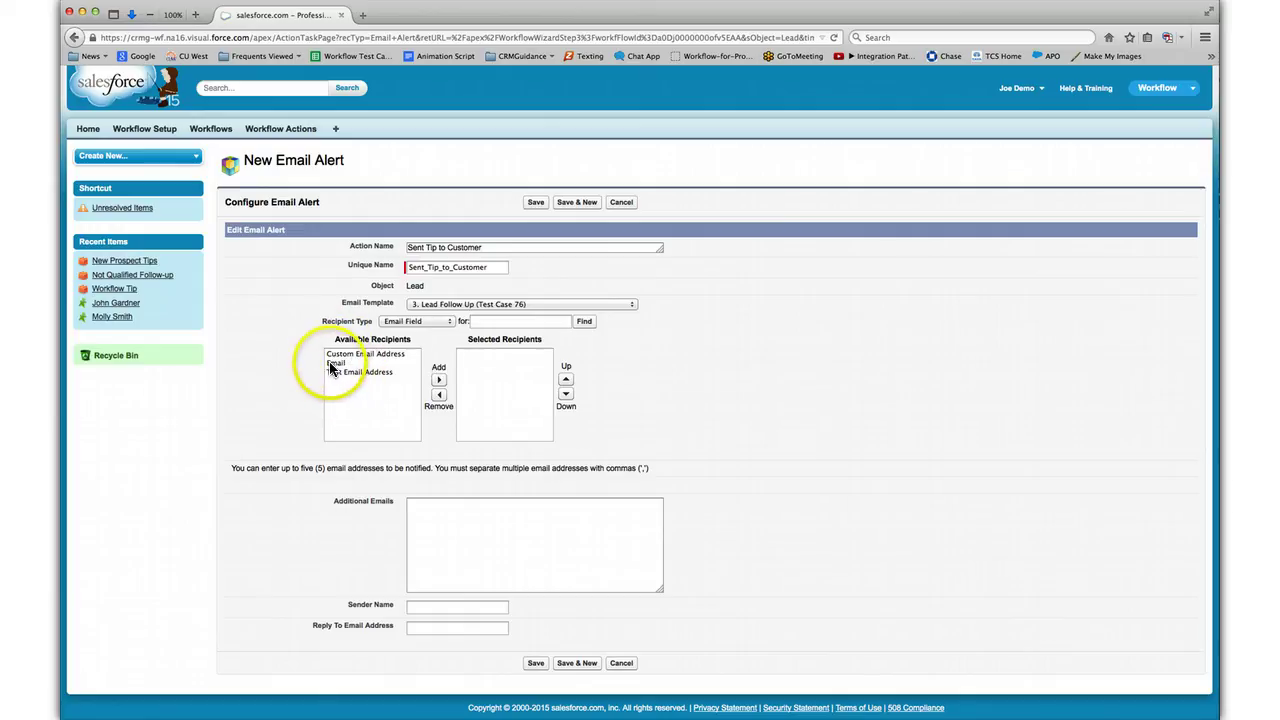
left_click(332, 363)
left_click(438, 379)
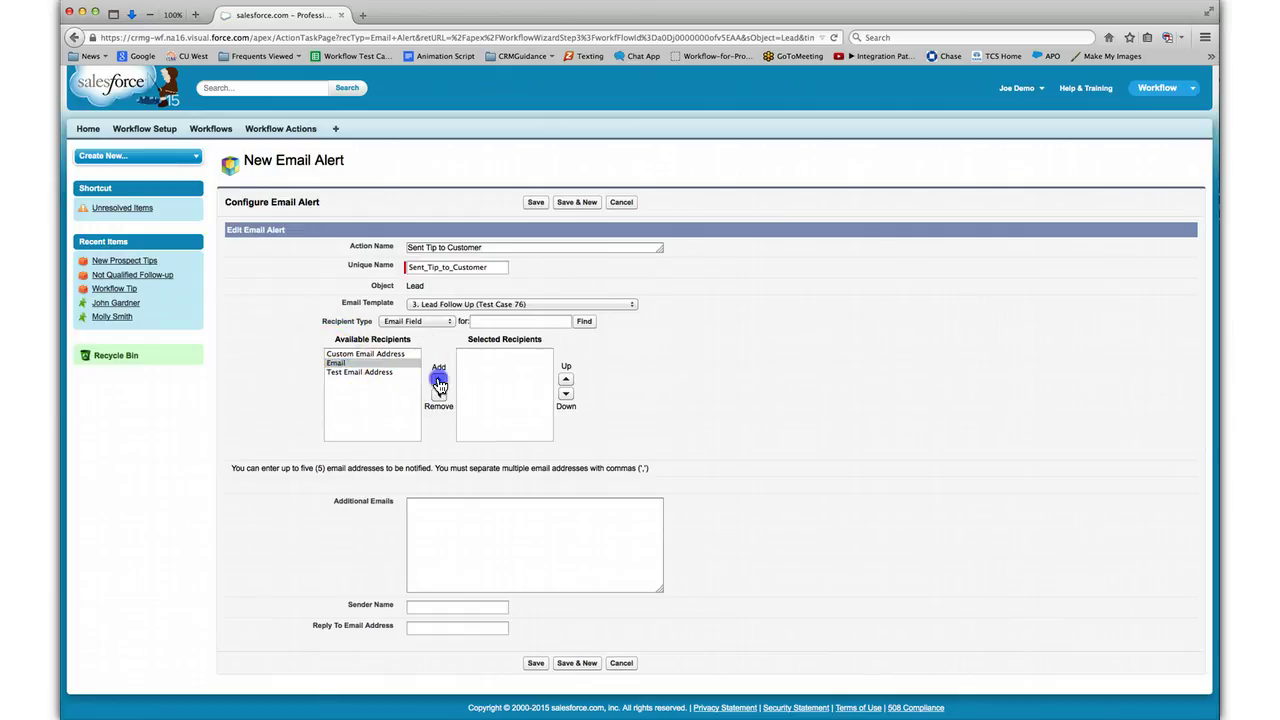
left_click(536, 203)
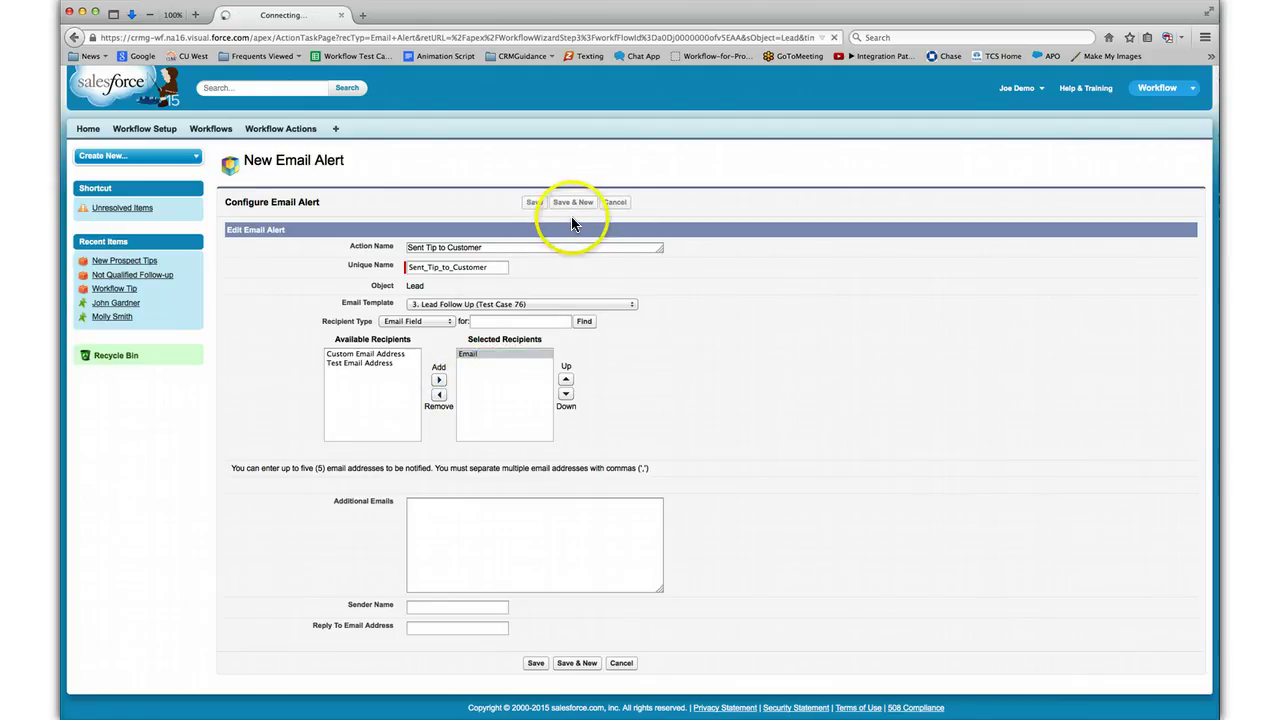
Step: Finish the workflow actions step and activate the New Prospect Tips rule
left_click(535, 663)
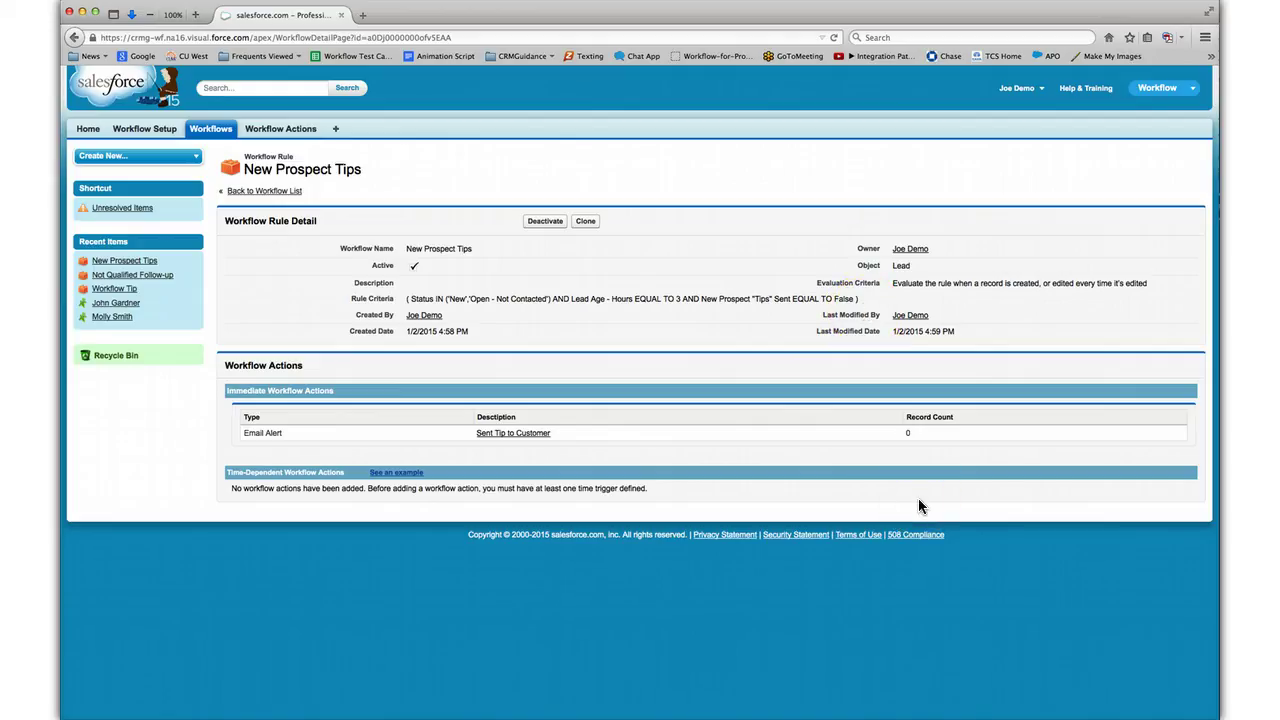
left_click(585, 222)
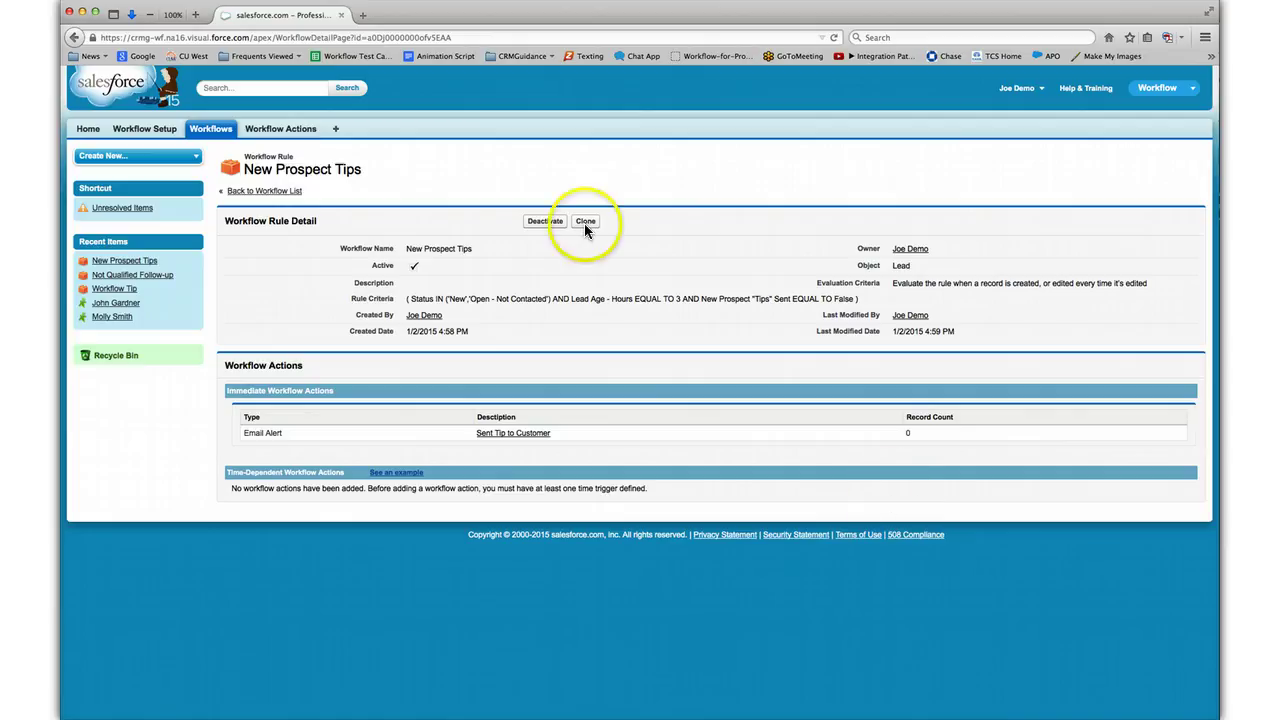